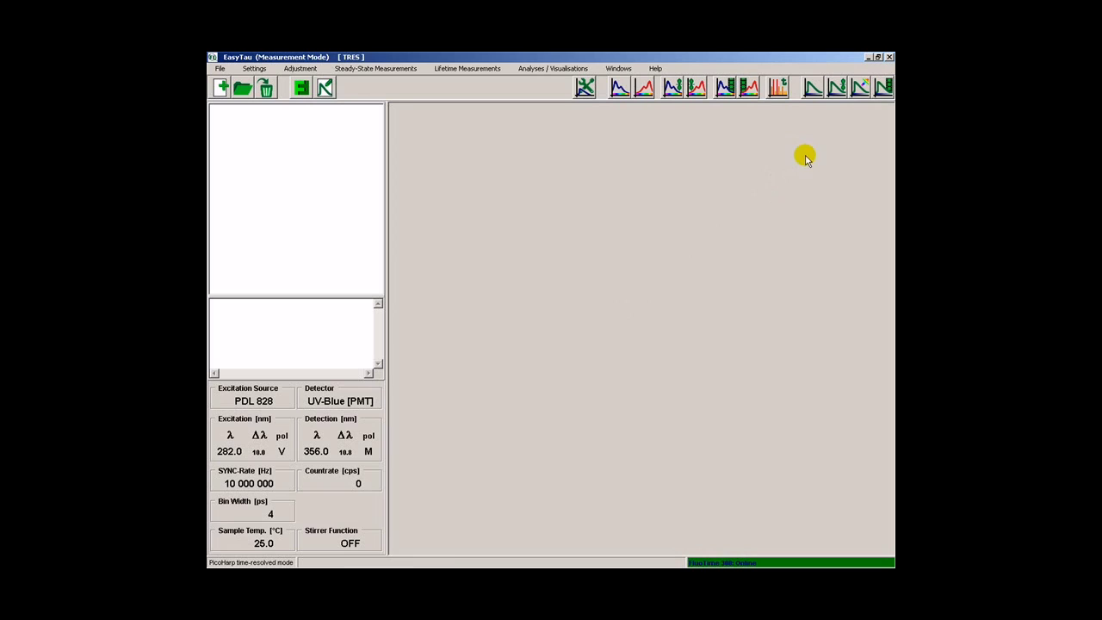
Launch the TRES Wizard from the toolbar so it opens on Sample Setup
click(860, 84)
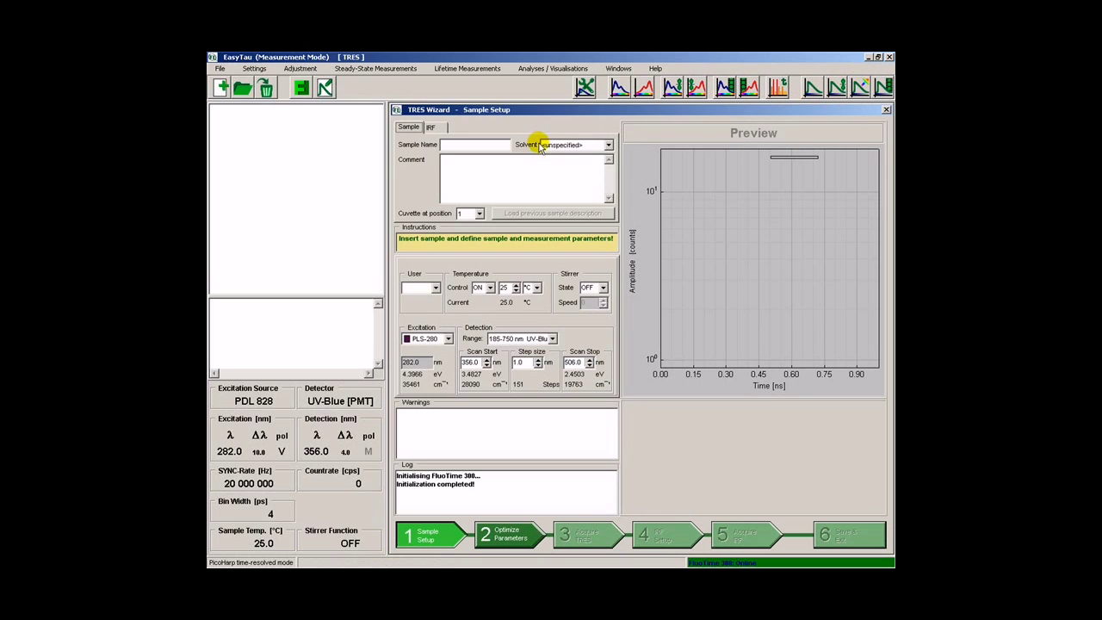
Name the sample 'tryptophan' and choose PBS buffer as the solvent
click(480, 143)
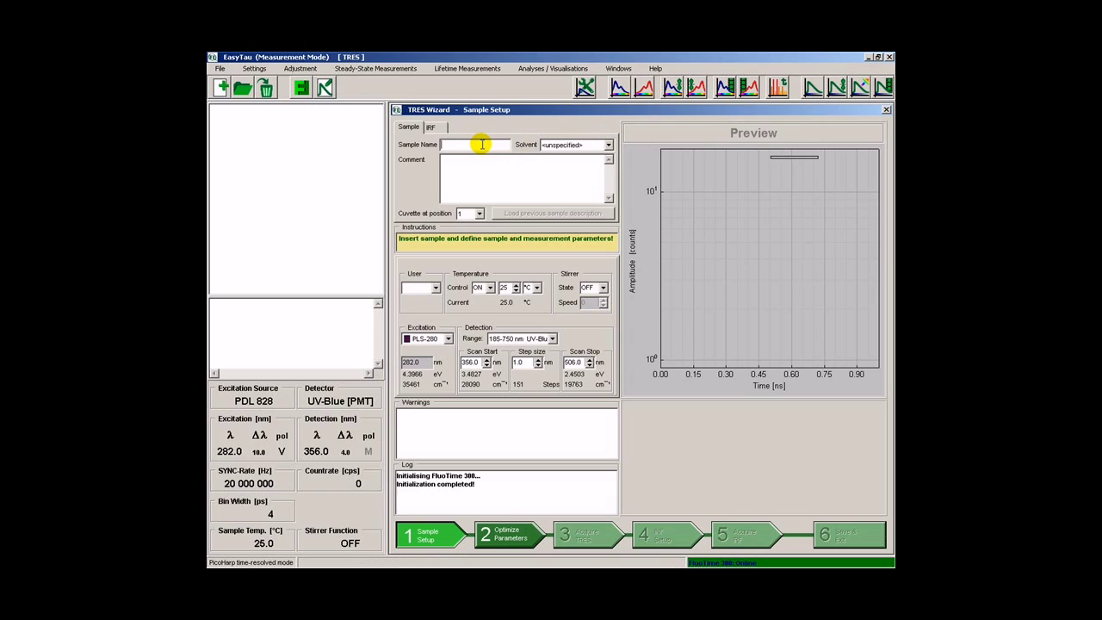
text(tryptophan)
click(596, 145)
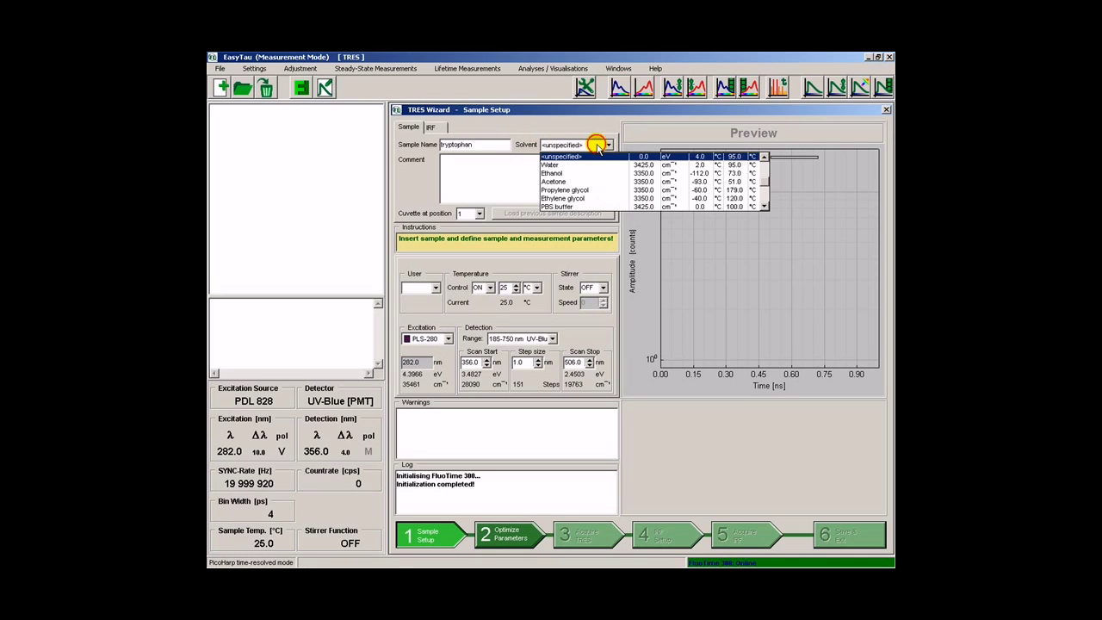
click(558, 207)
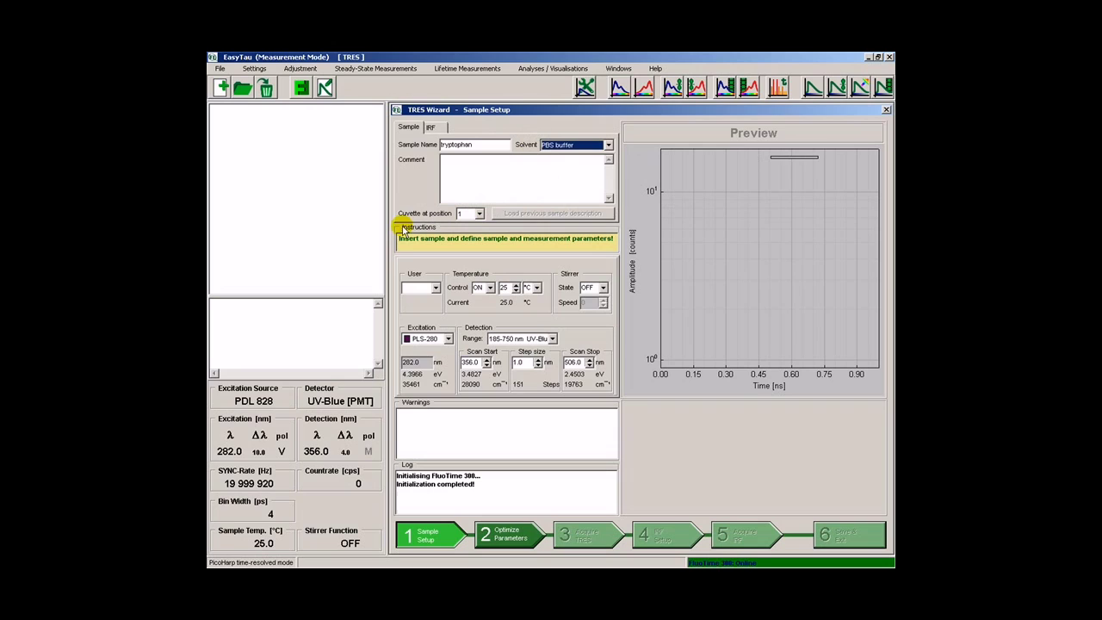
Assign the measuring user and set Temperature Control to ON
click(436, 292)
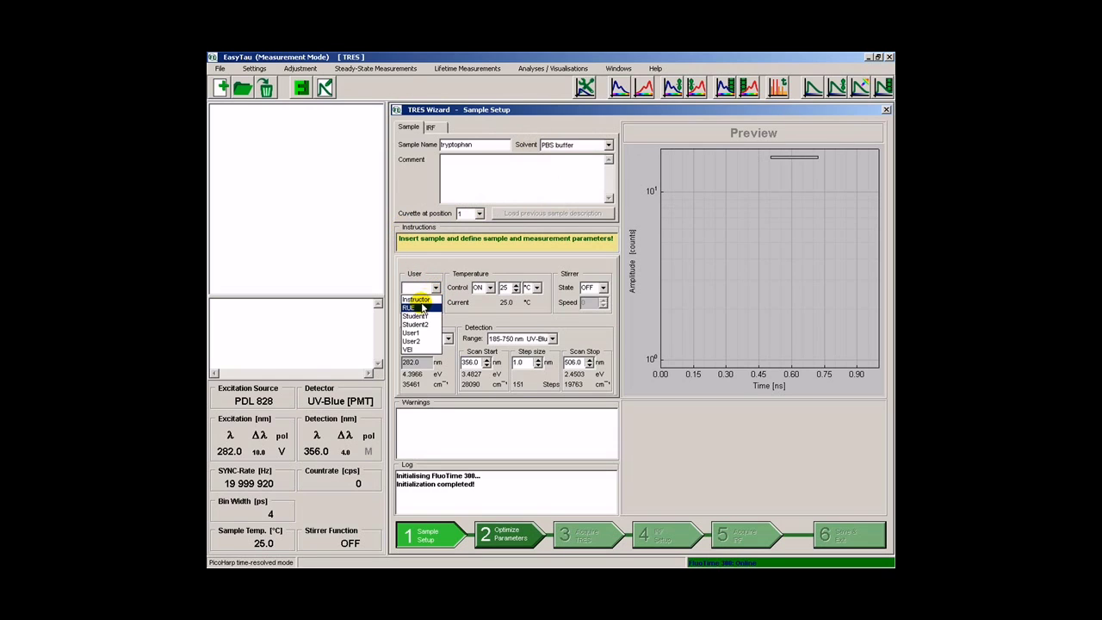
click(419, 307)
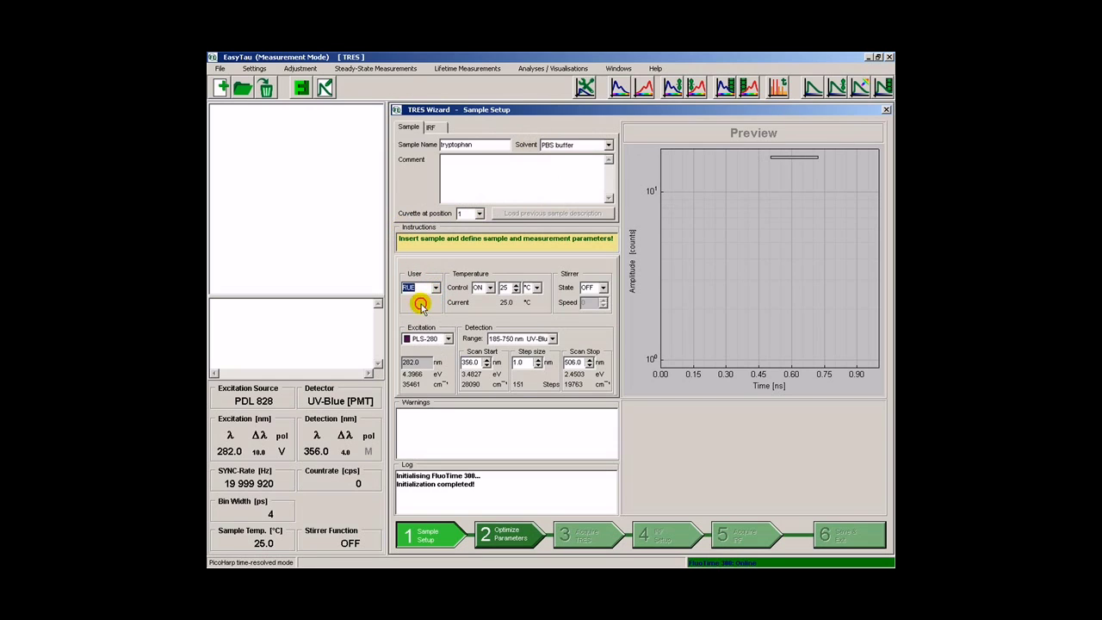
click(490, 287)
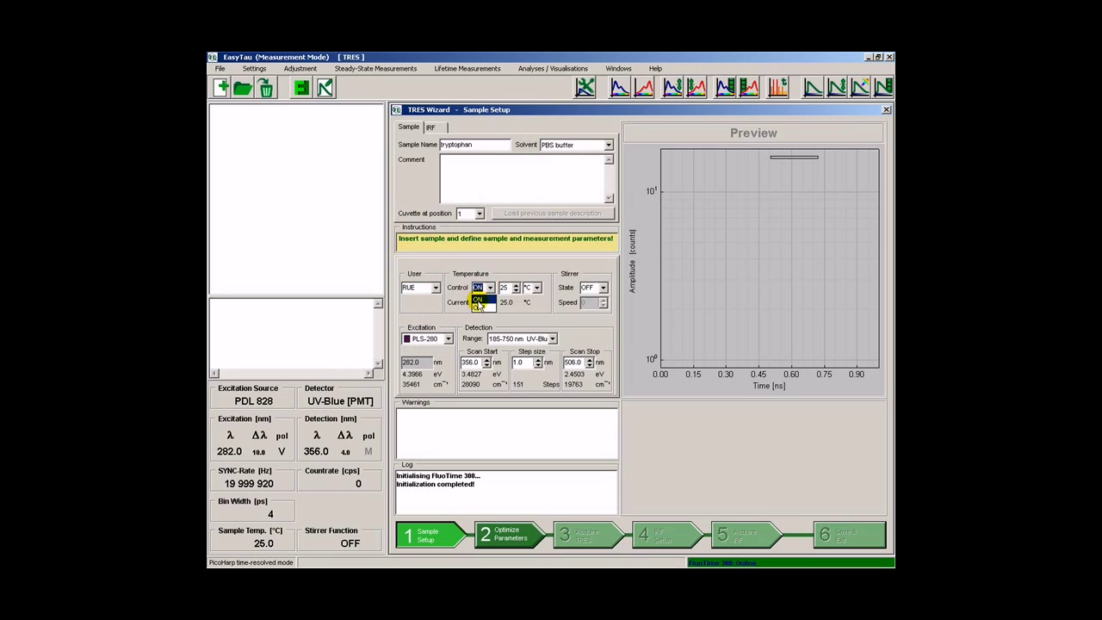
click(480, 300)
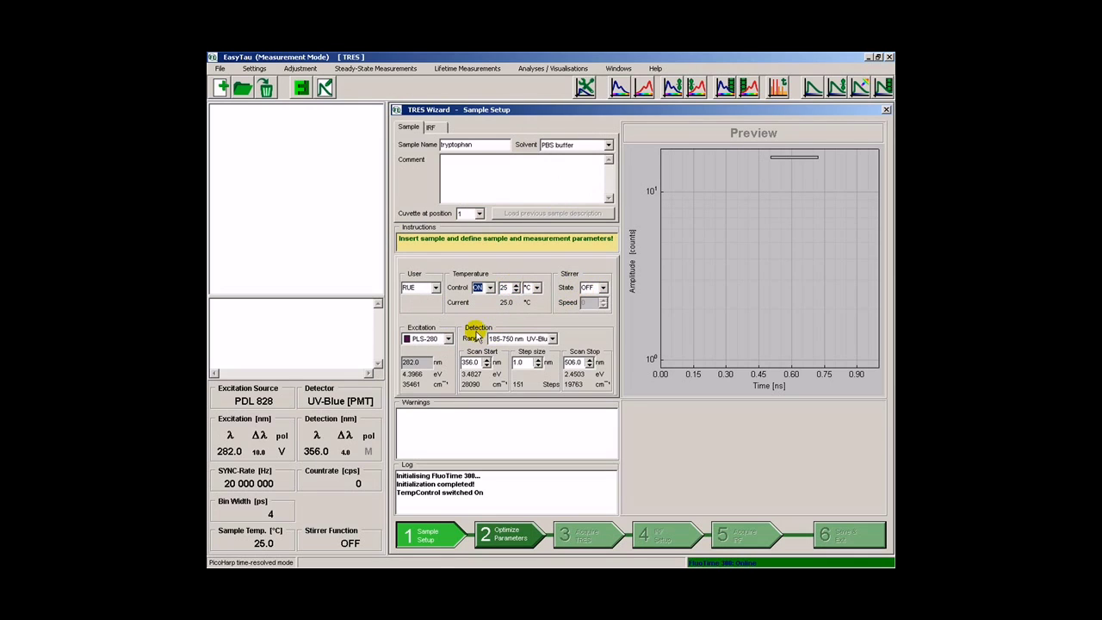
Keep PLS-280 excitation and the 185-750 nm UV-Blue detection range
click(448, 338)
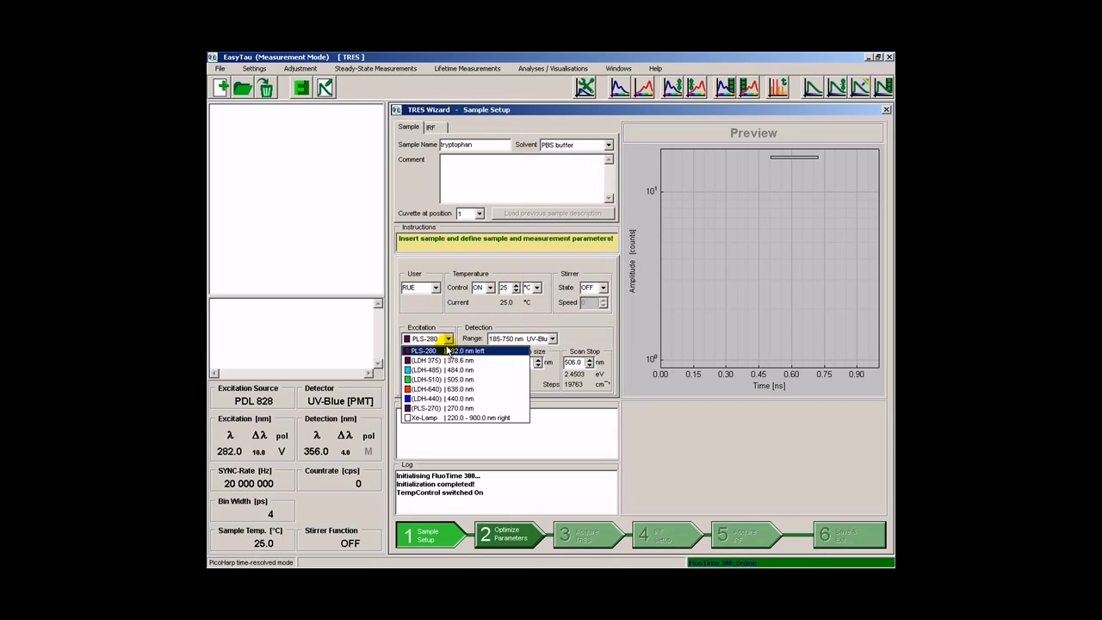
click(448, 337)
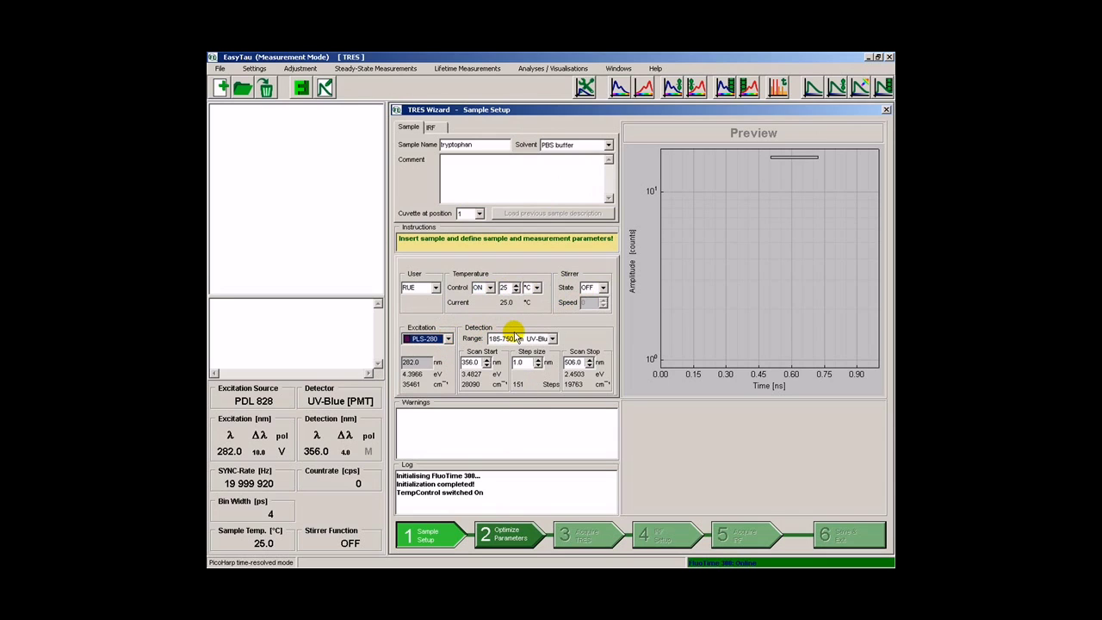
click(552, 338)
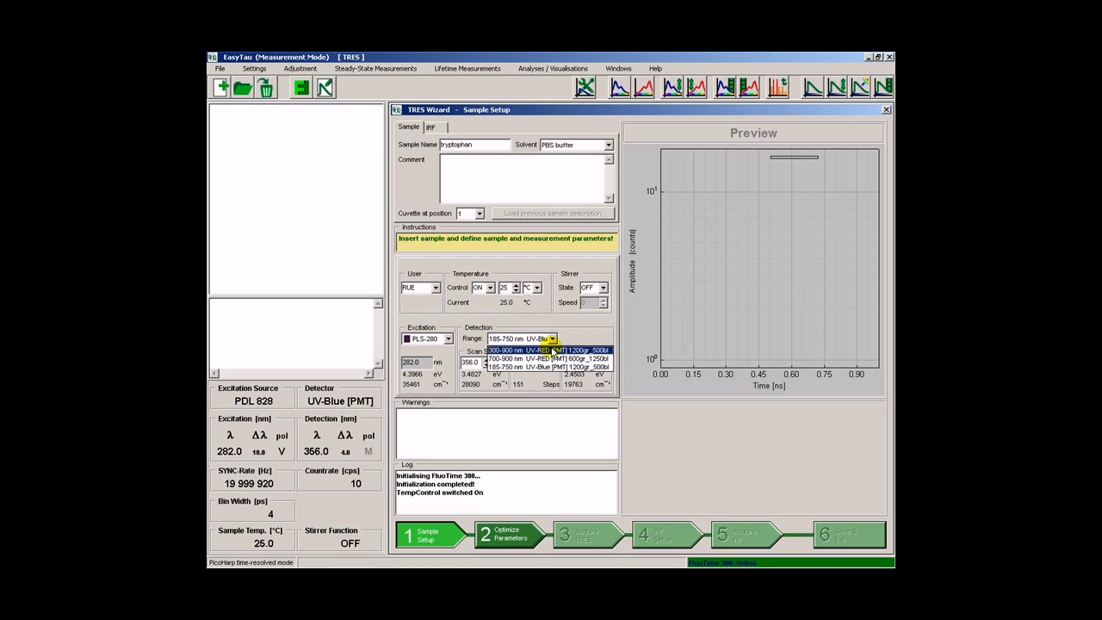
click(548, 368)
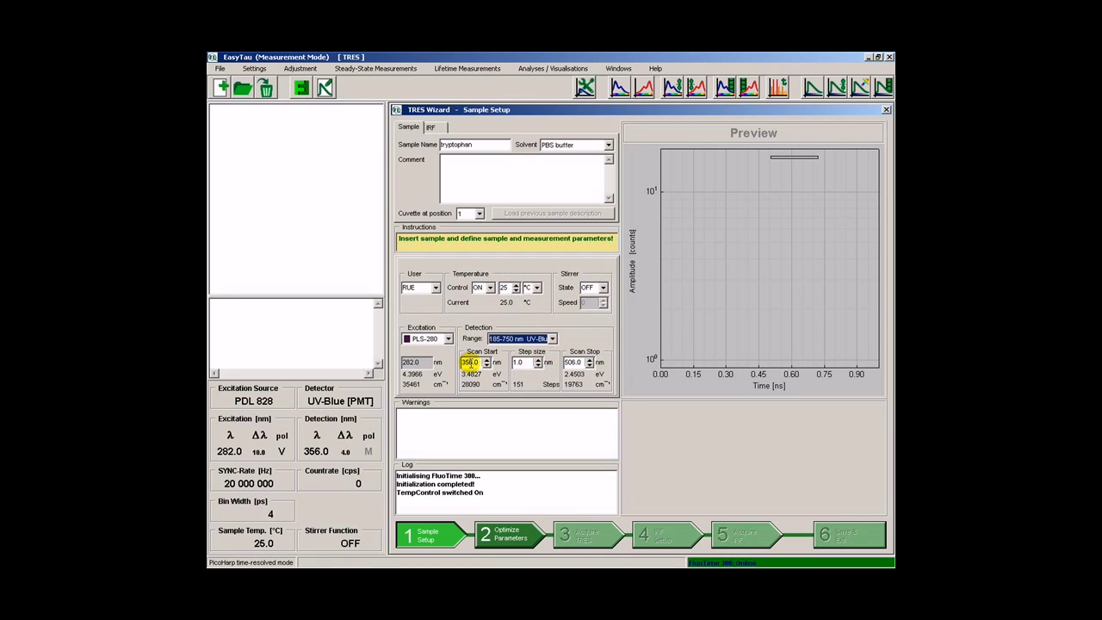
Set the emission scan to start at 300 nm, step 5 nm, and stop at 460 nm
double_click(469, 362)
text(3)
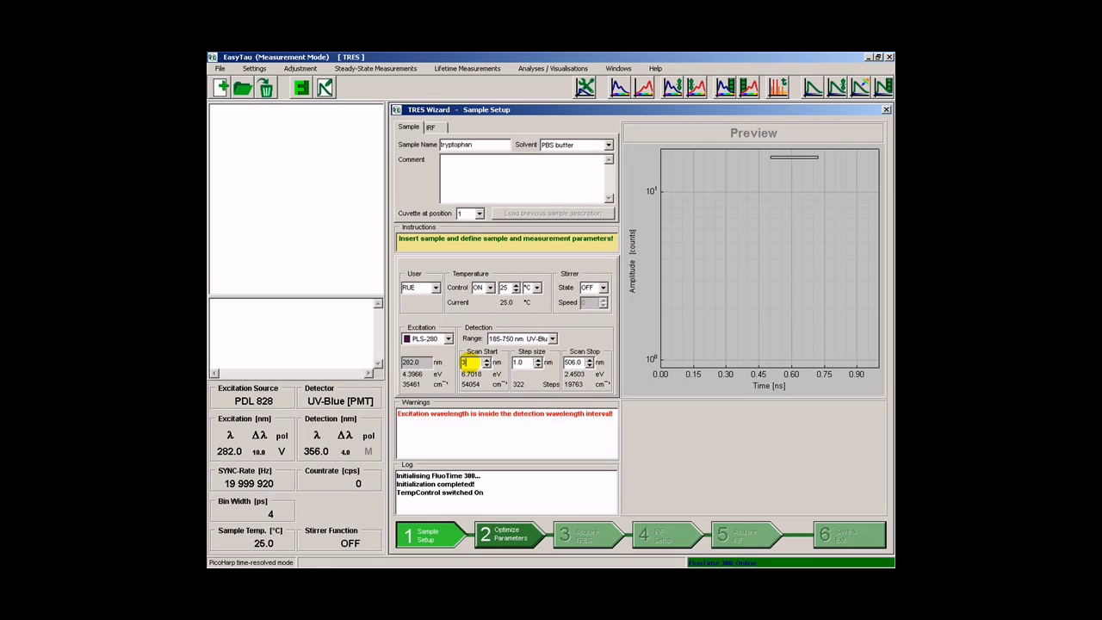
text(00)
key(Tab)
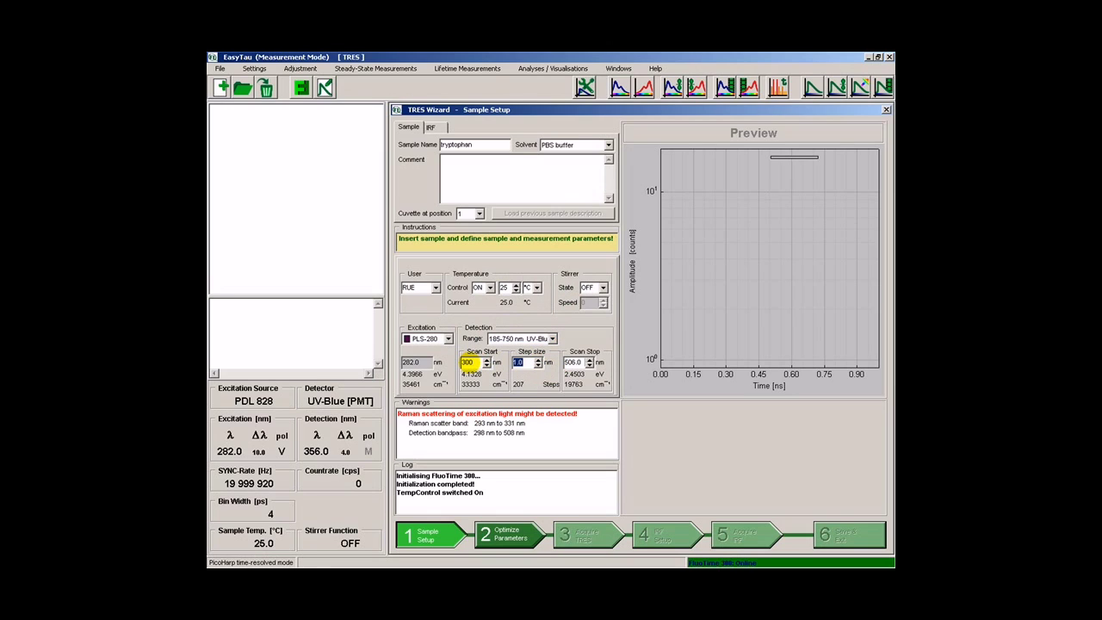
click(519, 363)
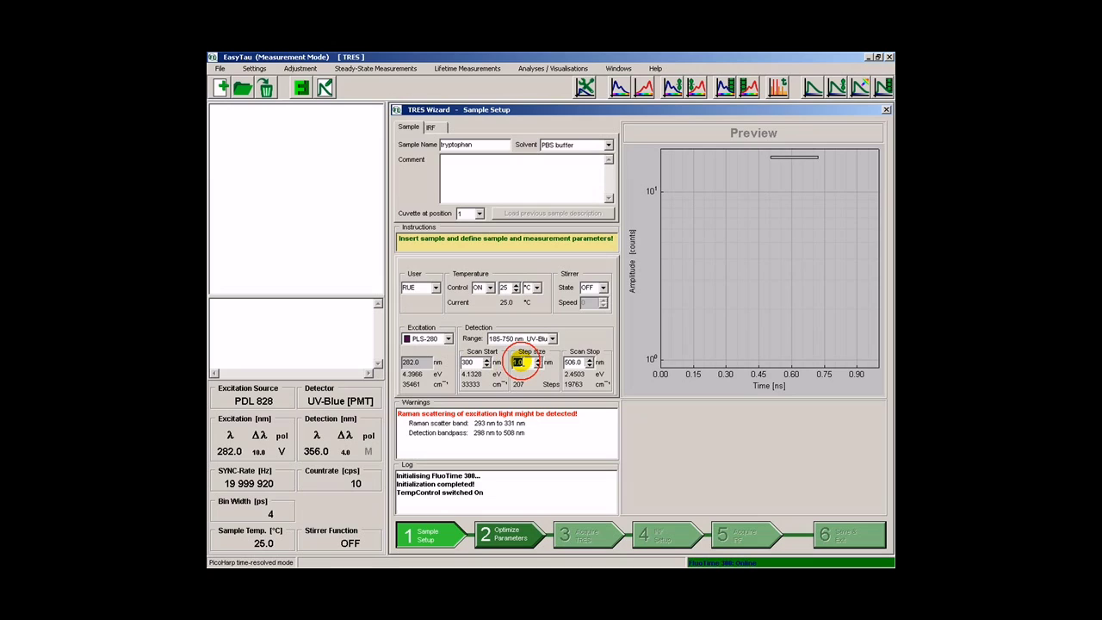
text(5)
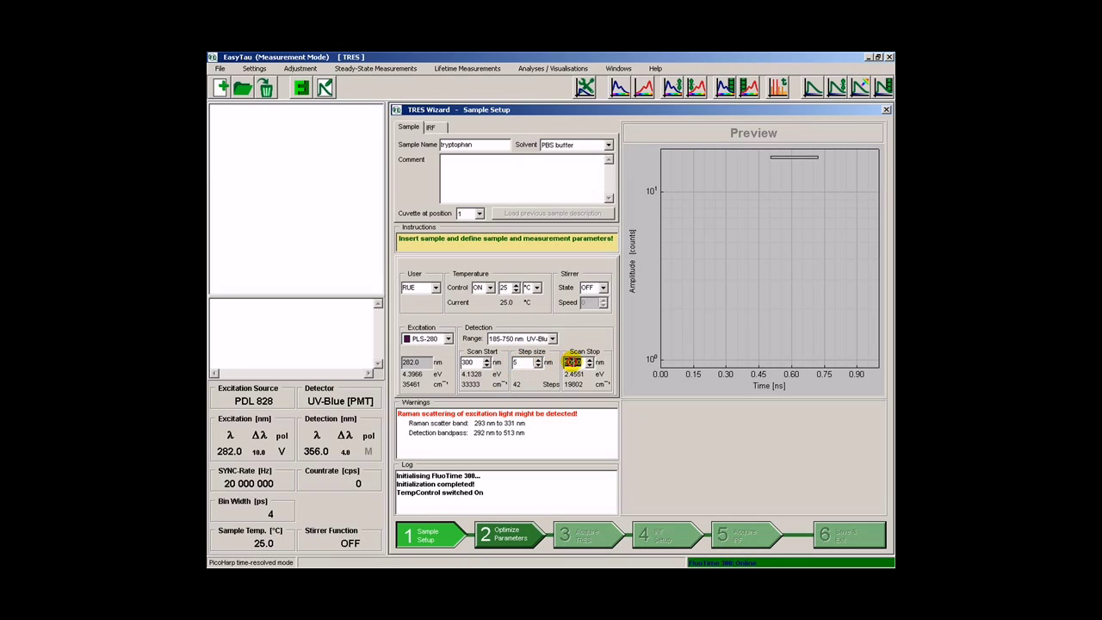
double_click(573, 363)
text(460)
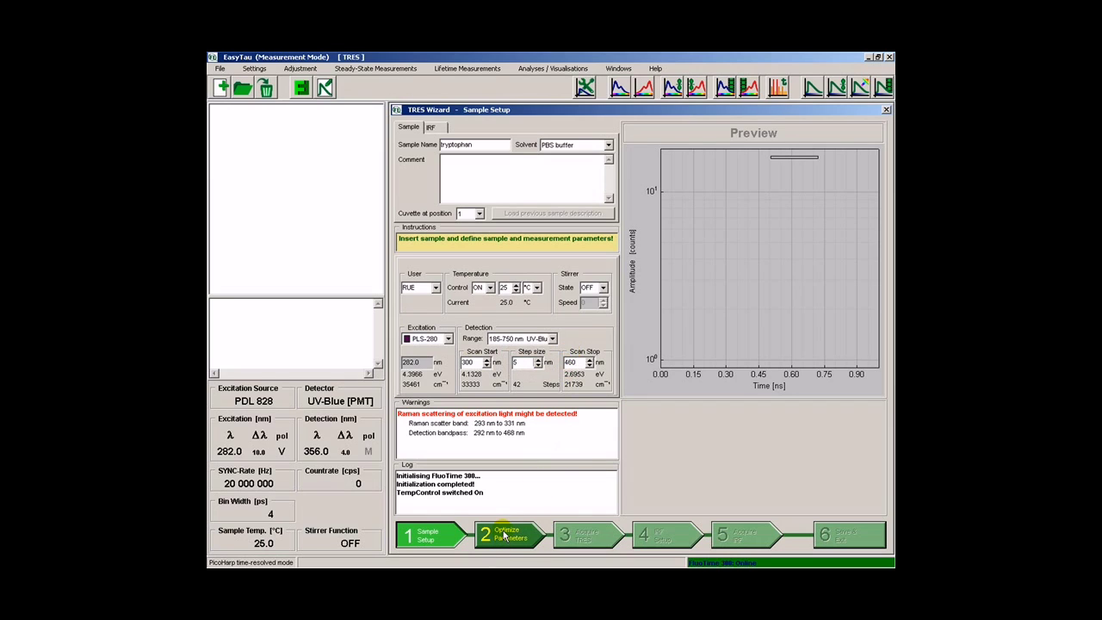
Run parameter optimization on step 2, finding the emission maximum at 355.0 nm
click(505, 537)
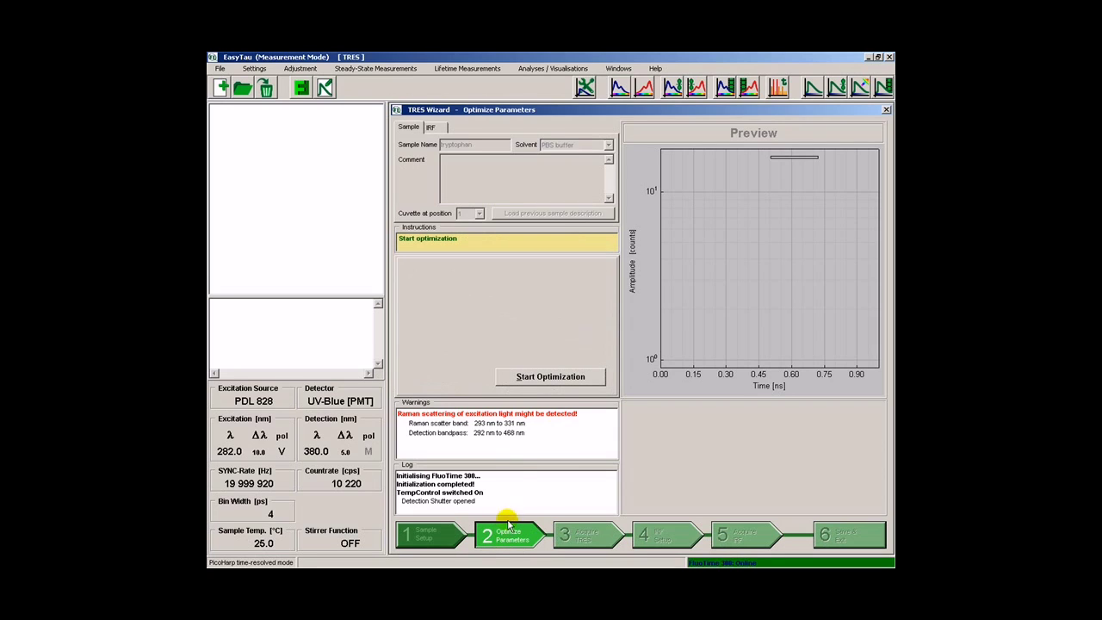
click(545, 377)
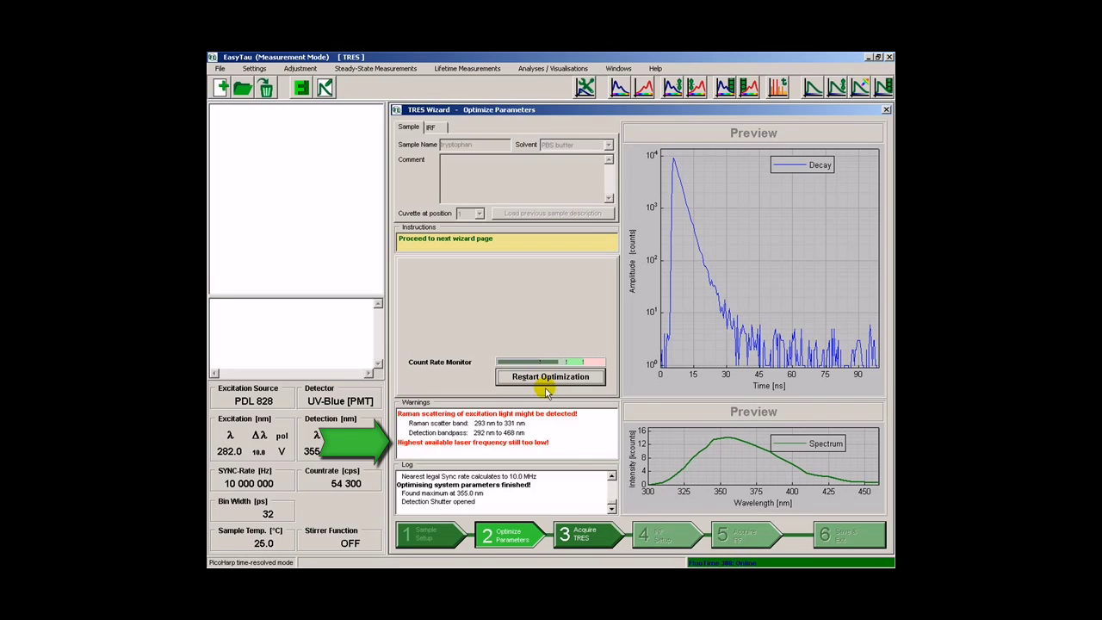
On the Acquire TRES step, stop each curve after 30 s for 990 s total
click(602, 538)
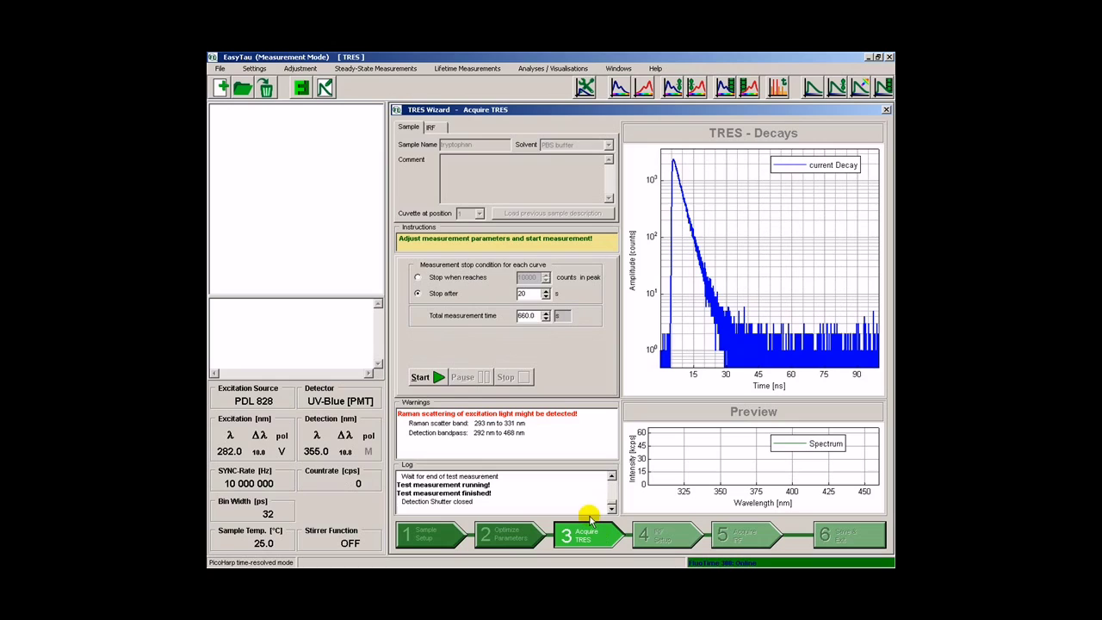
double_click(532, 294)
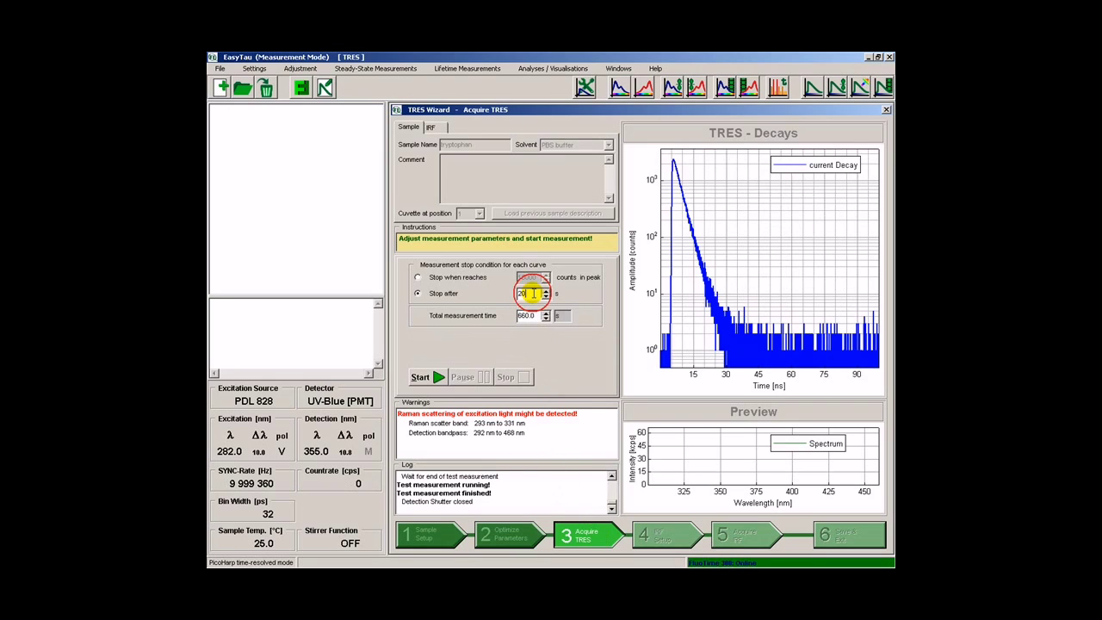
text(3)
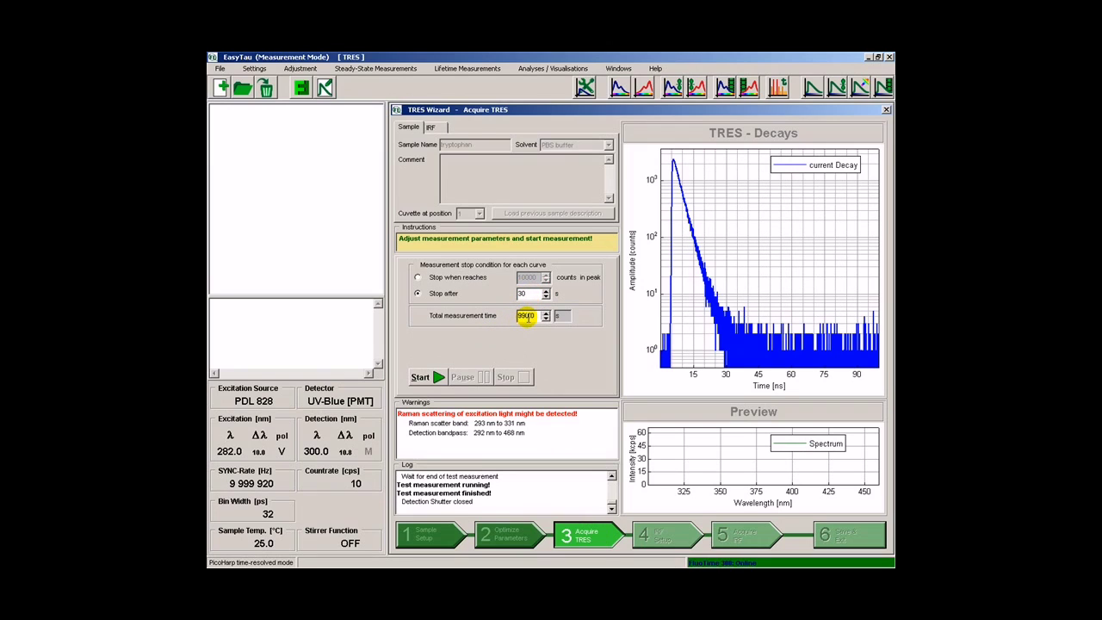
Run the TRES measurement until the weakest and strongest decay curves are plotted
click(435, 379)
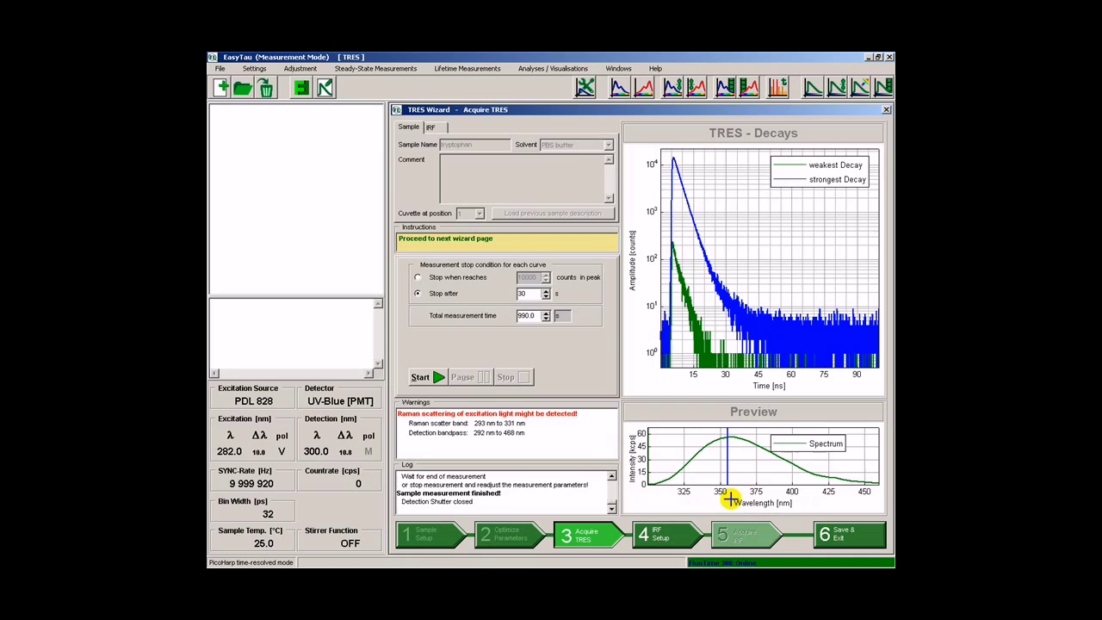
On IRF Setup with Ludox in water, optimize parameters until the IRF preview appears
click(658, 535)
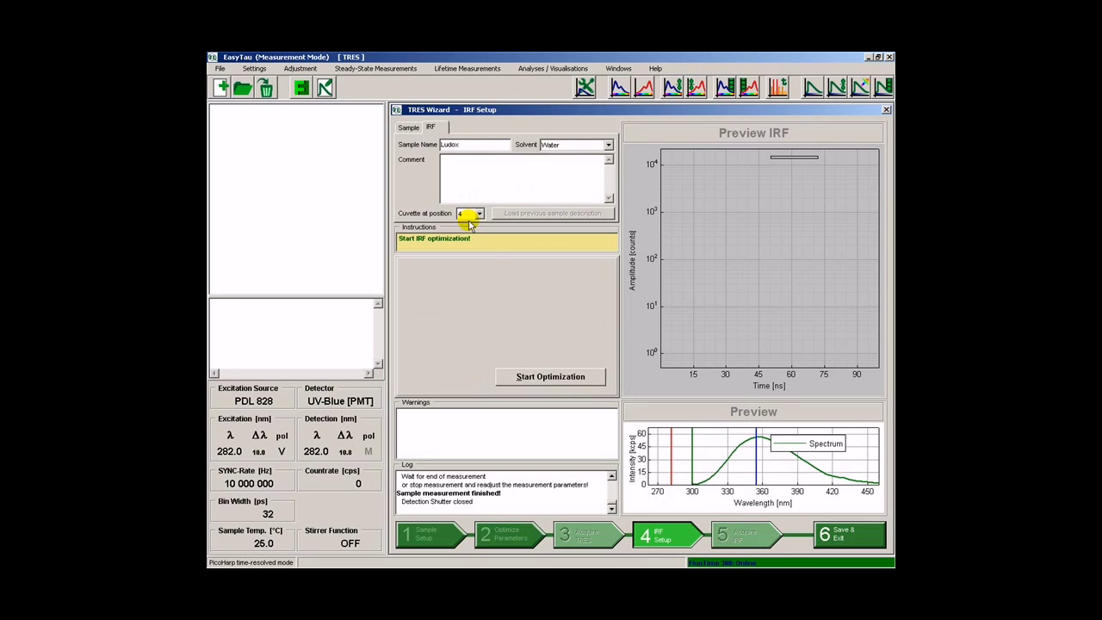
click(535, 378)
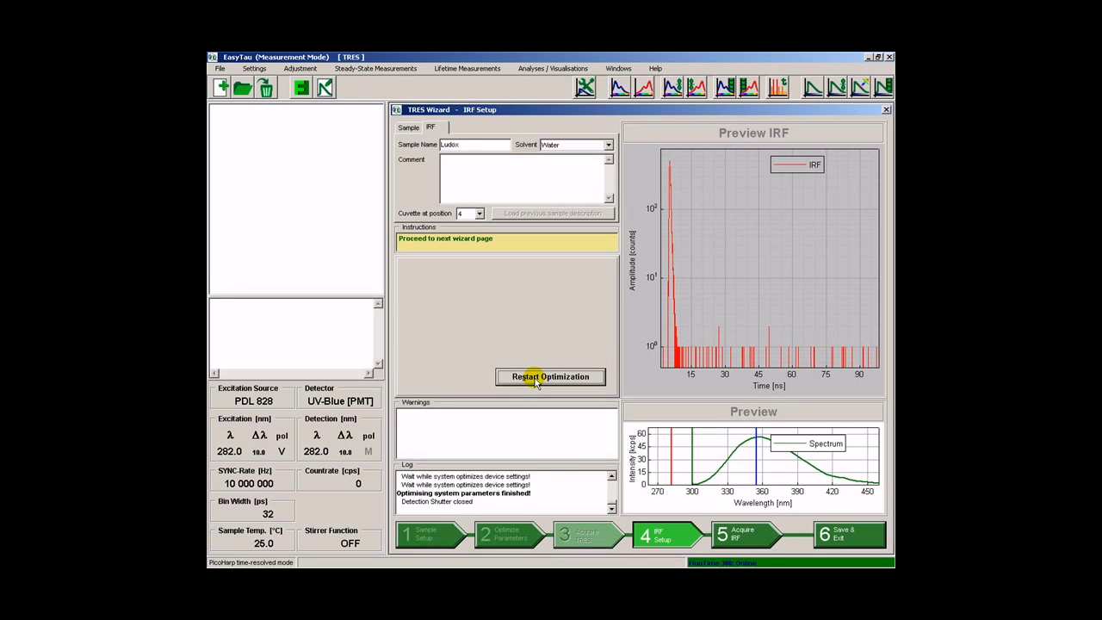
Acquire the IRF so it plots alongside the strongest decay
click(742, 536)
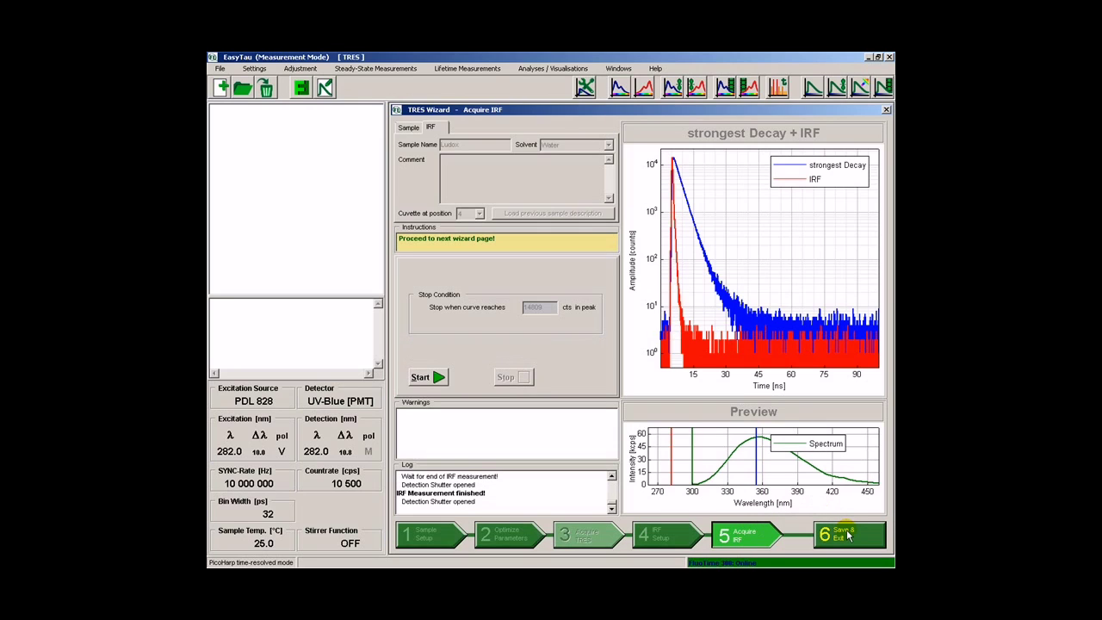
Save as TRES+IRF_20120515_1354.etc, close the wizard, and view the new entry's summary
click(847, 535)
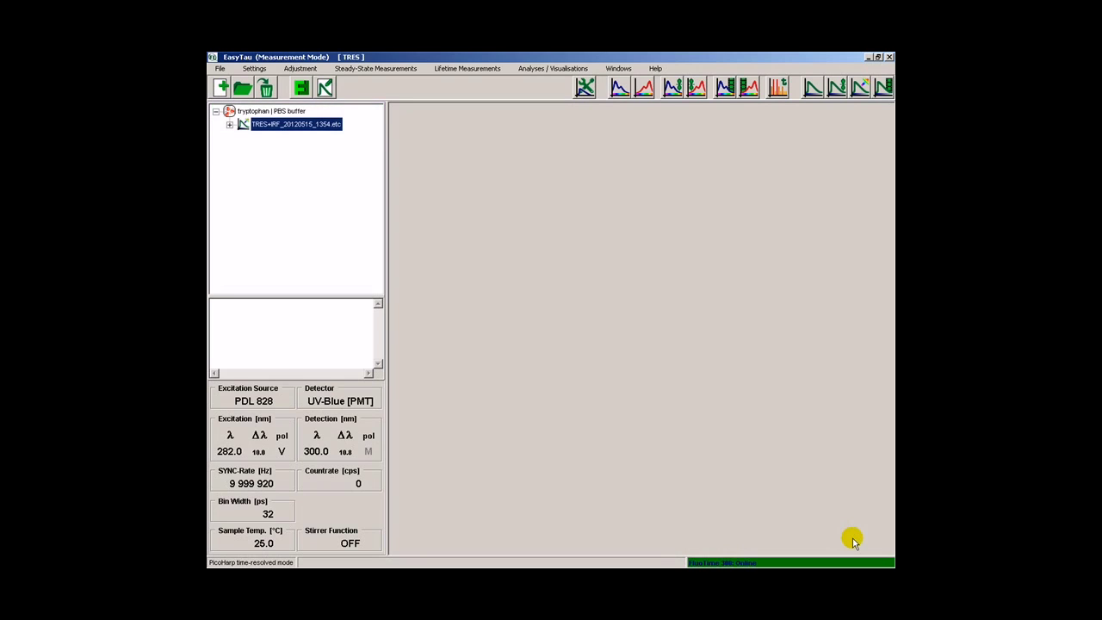
click(295, 126)
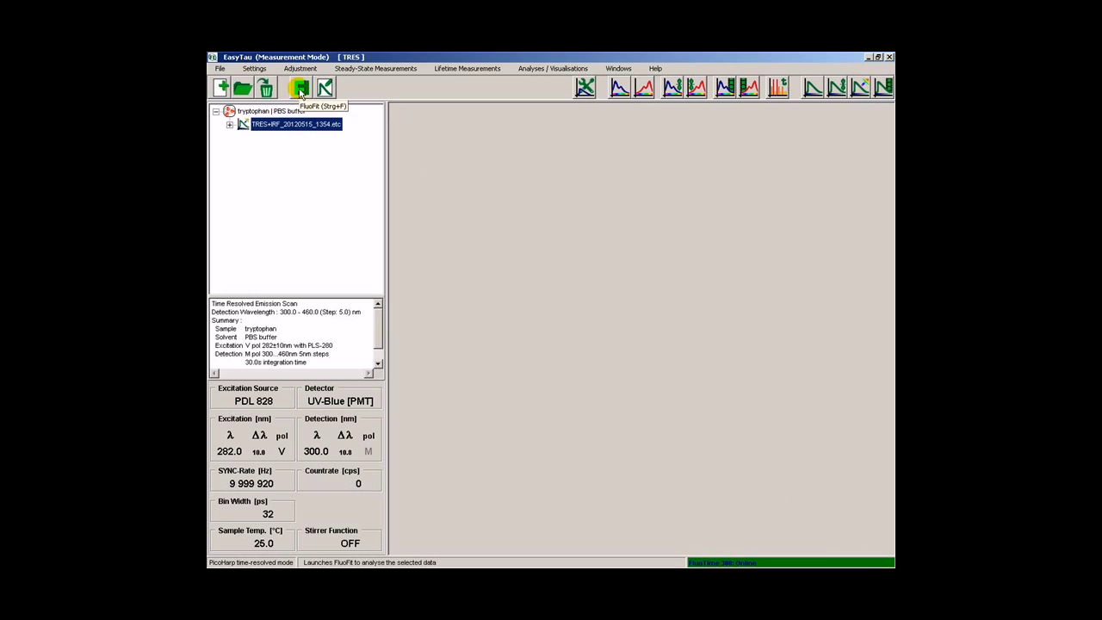
Launch FluoFit on the selected TRES measurement with a 3-exponential reconvolution model
click(301, 90)
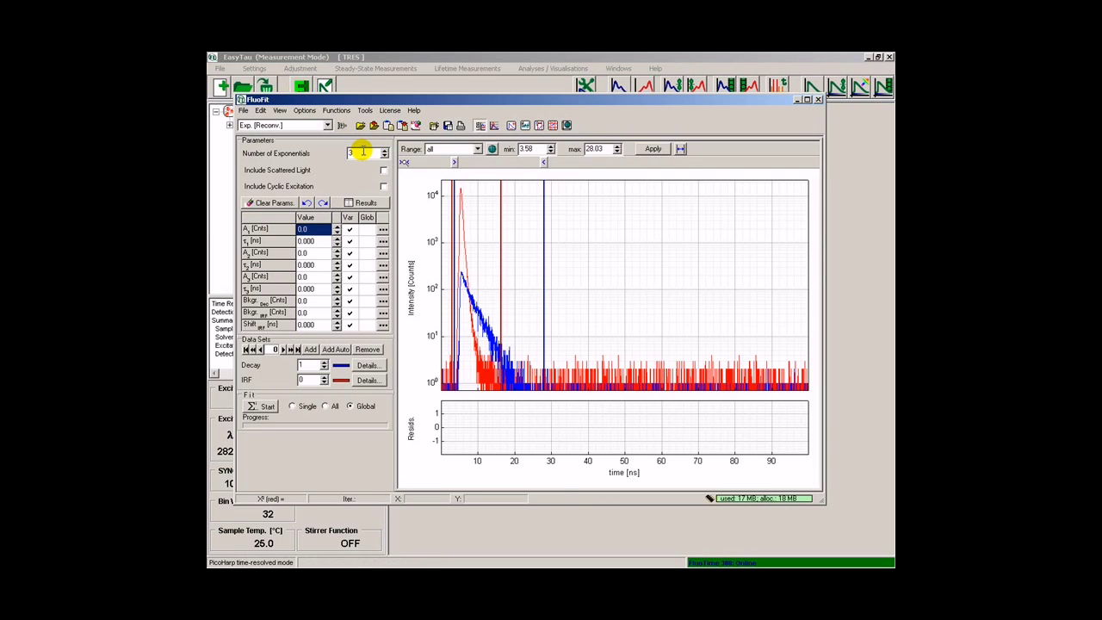
Widen the fitting range to 2.31–60.07 ns and zoom the plot to it
drag(455, 161, 450, 164)
drag(543, 162, 663, 173)
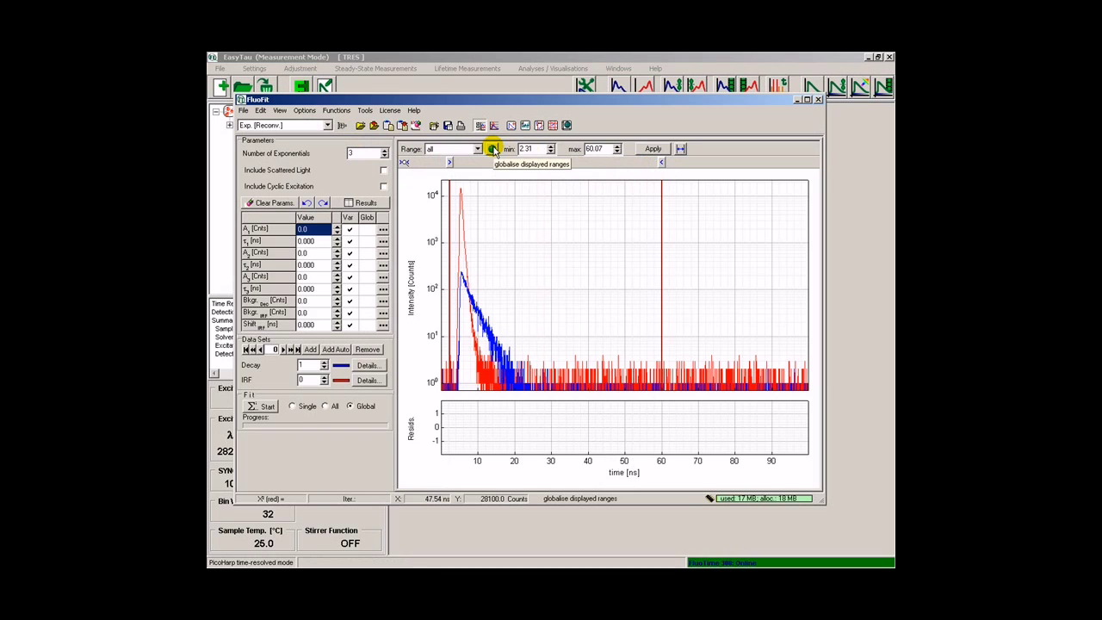
click(405, 163)
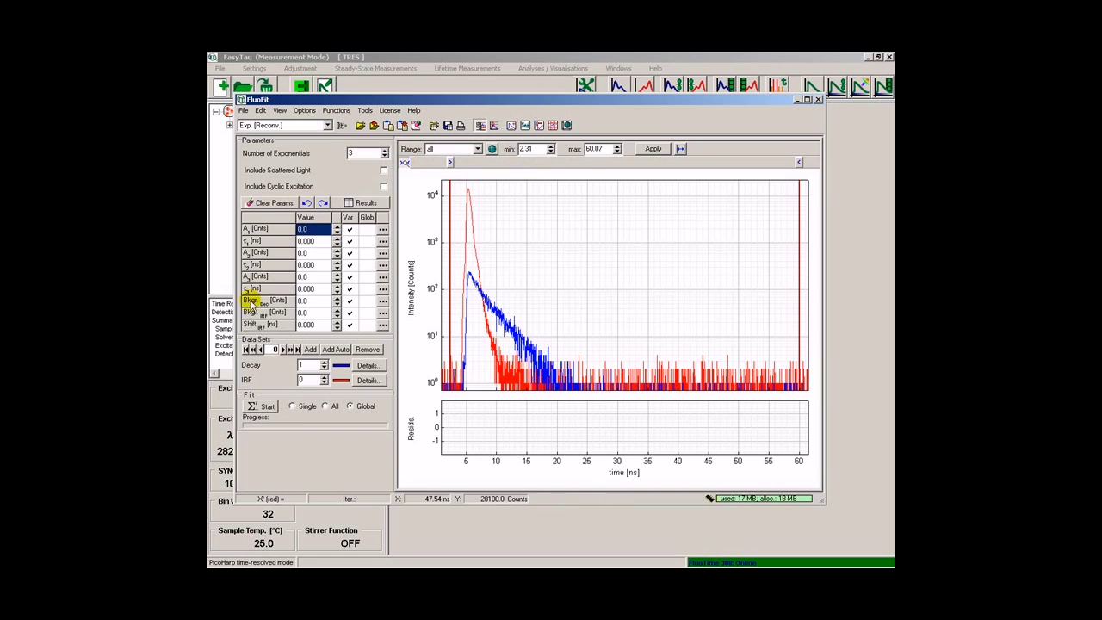
Step through the decay data sets up to Decay 10
click(284, 349)
click(284, 348)
click(284, 349)
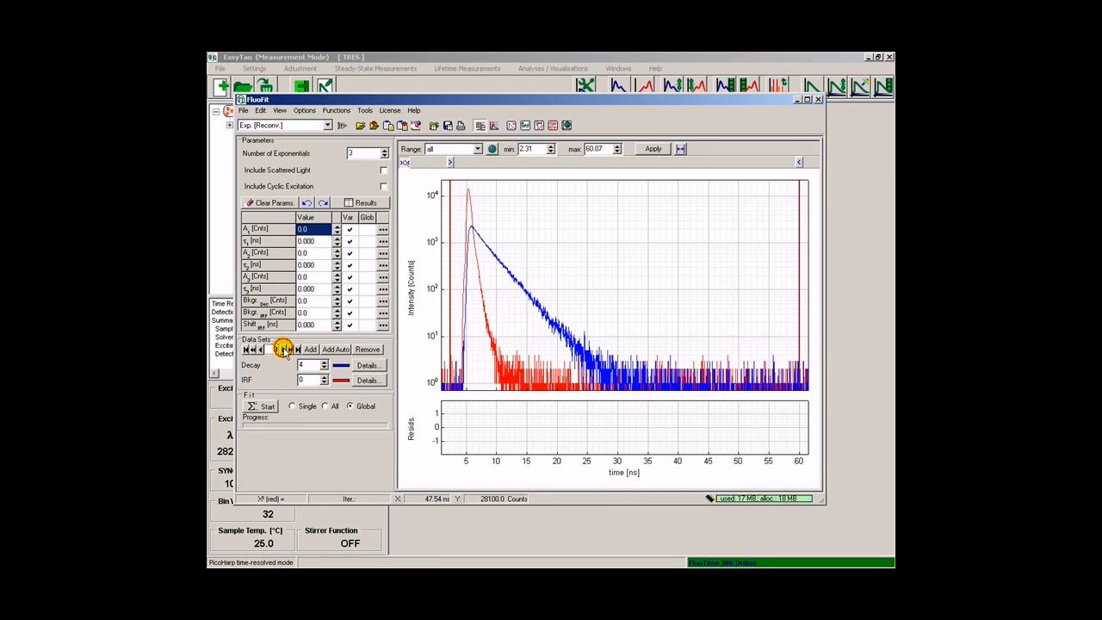
click(285, 350)
click(284, 350)
click(284, 349)
click(284, 350)
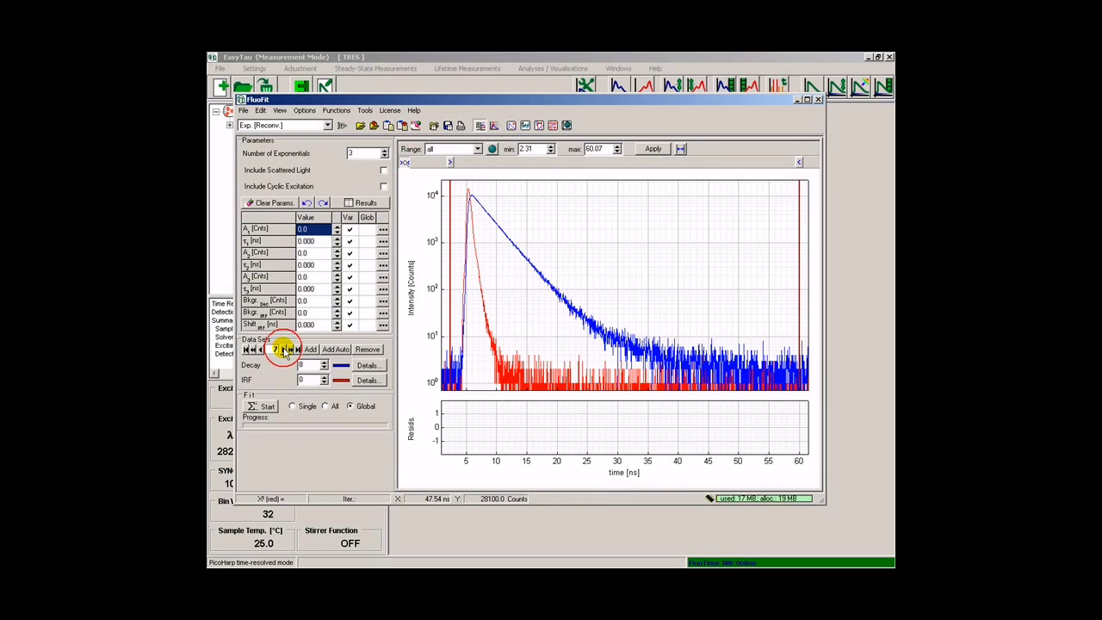
click(285, 351)
click(284, 351)
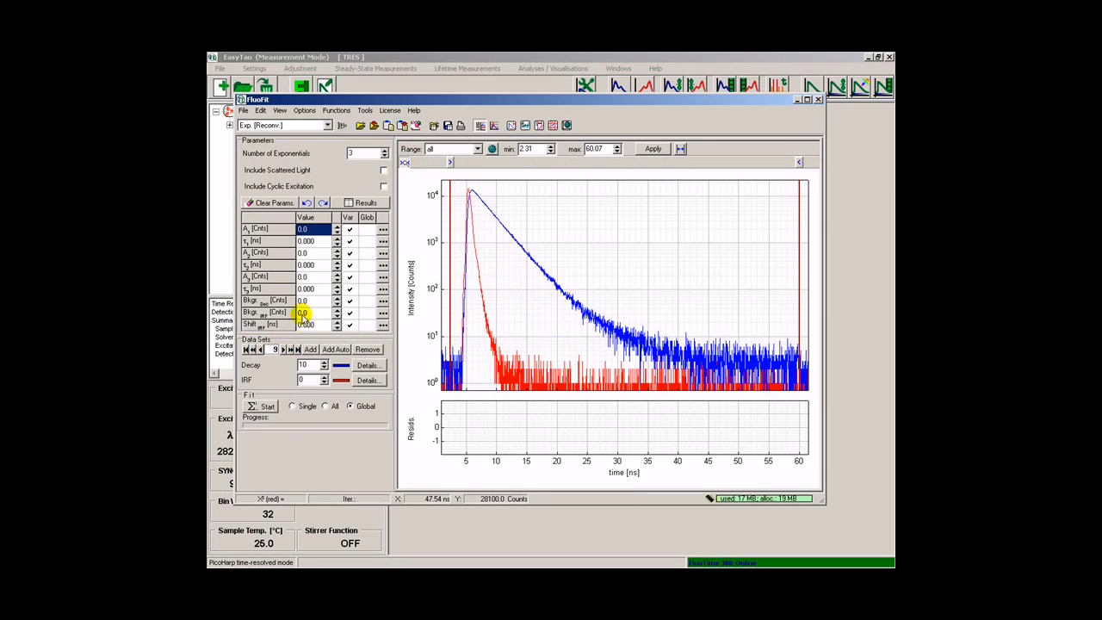
Set starting lifetimes τ1, τ2 and τ3 to 0.36, 4 and 8 ns
click(319, 242)
double_click(319, 241)
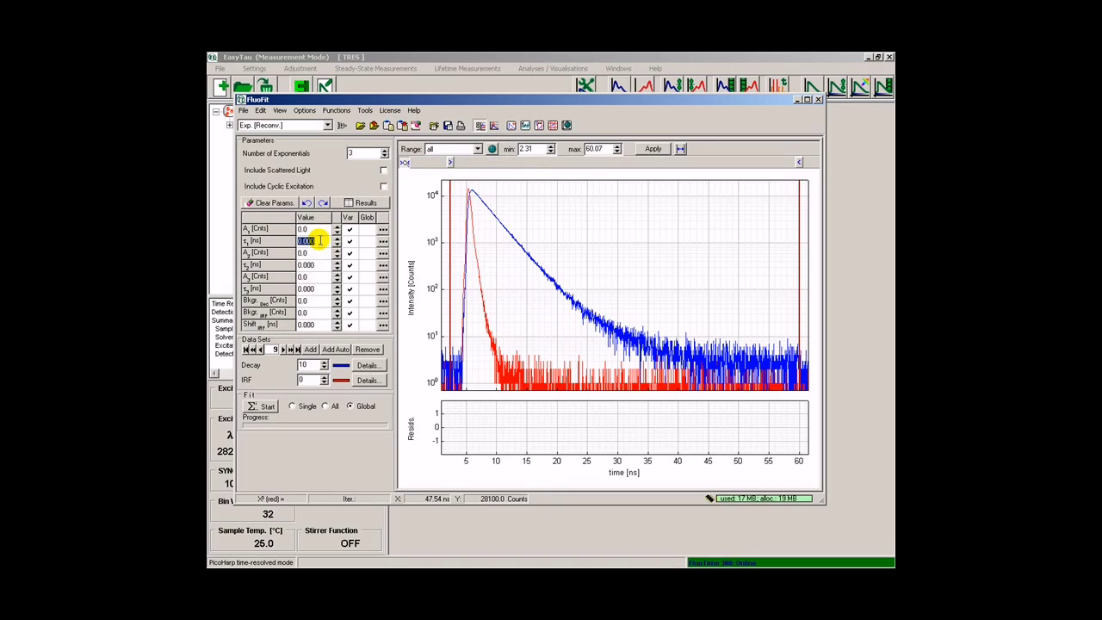
text(0.36)
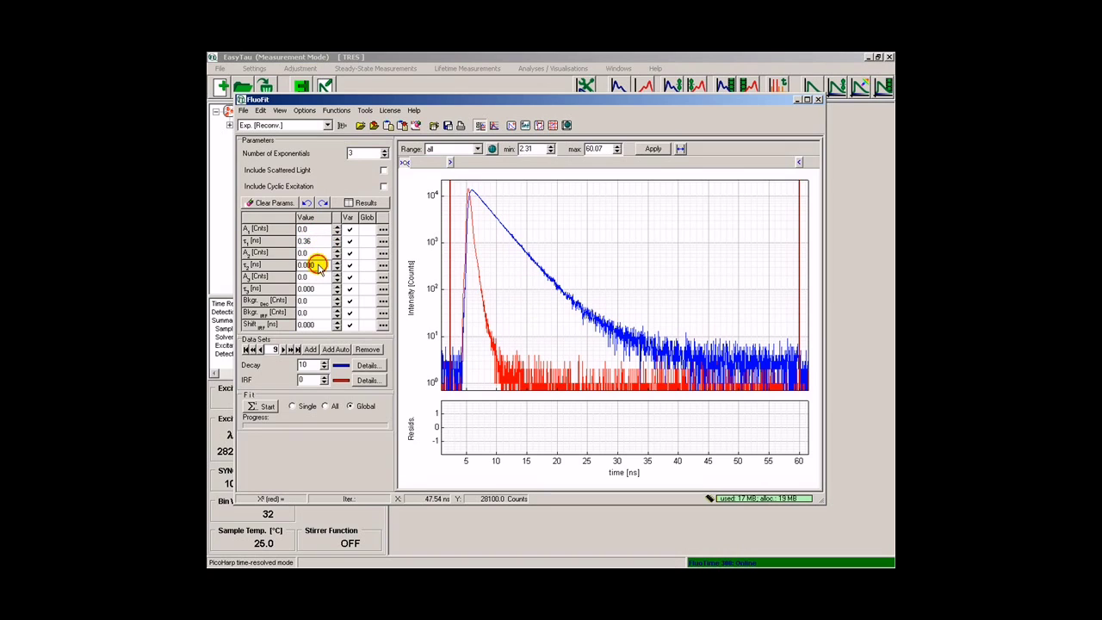
double_click(319, 264)
text(4)
click(318, 290)
double_click(319, 289)
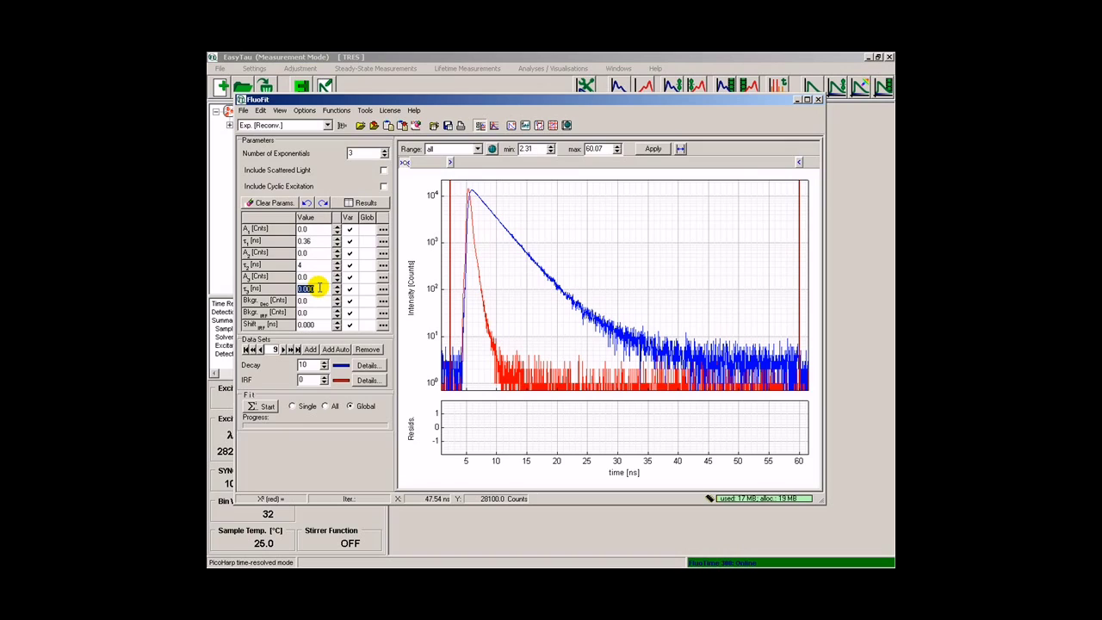
text(8)
Link all three lifetimes globally across the decay data sets
click(367, 243)
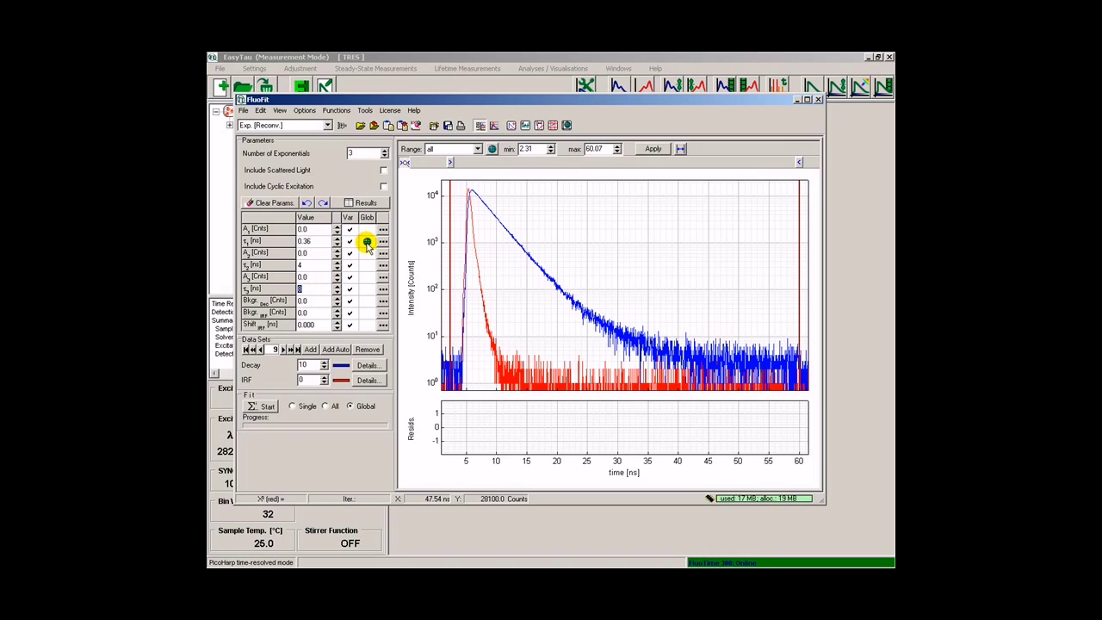
click(366, 267)
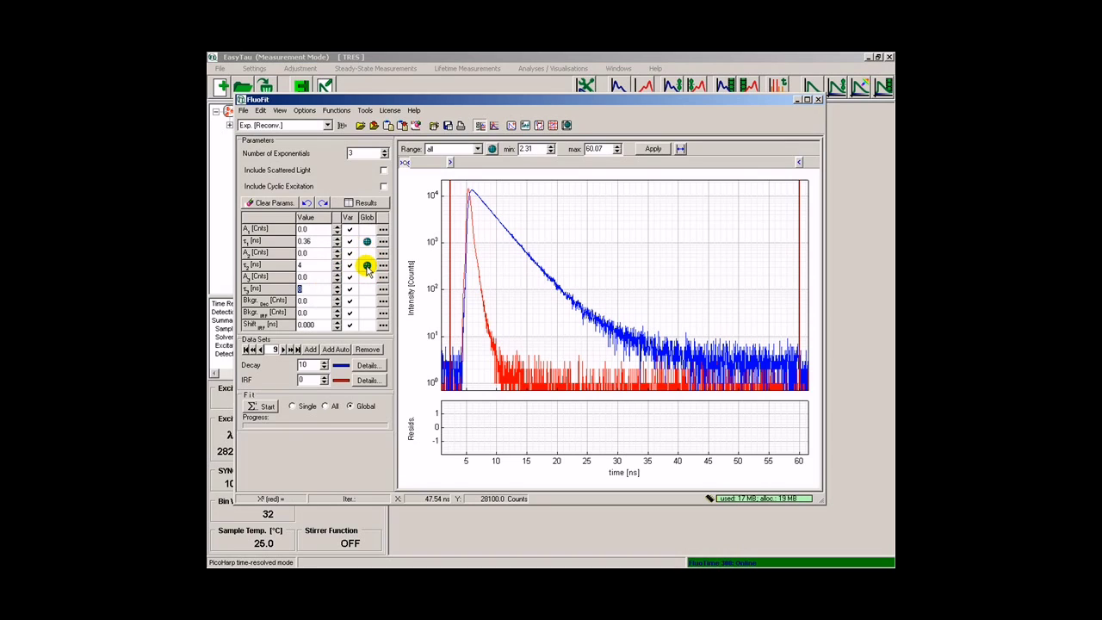
click(367, 290)
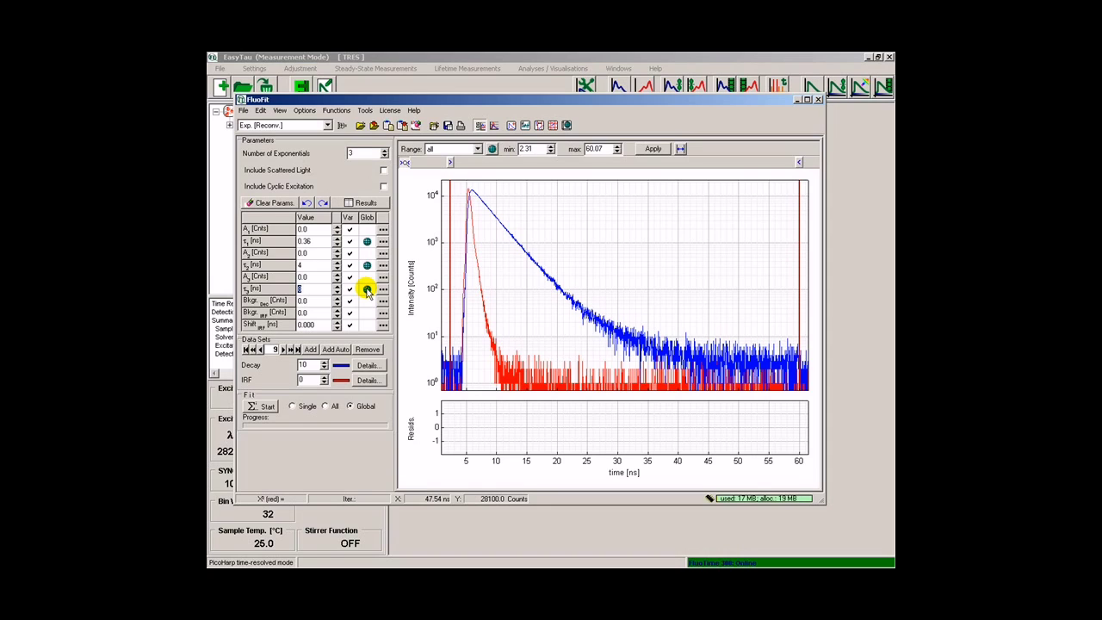
Run the global fit (lifetimes 0.450, 2.810, 7.967 ns) and review successive data sets up to decay 16
click(264, 408)
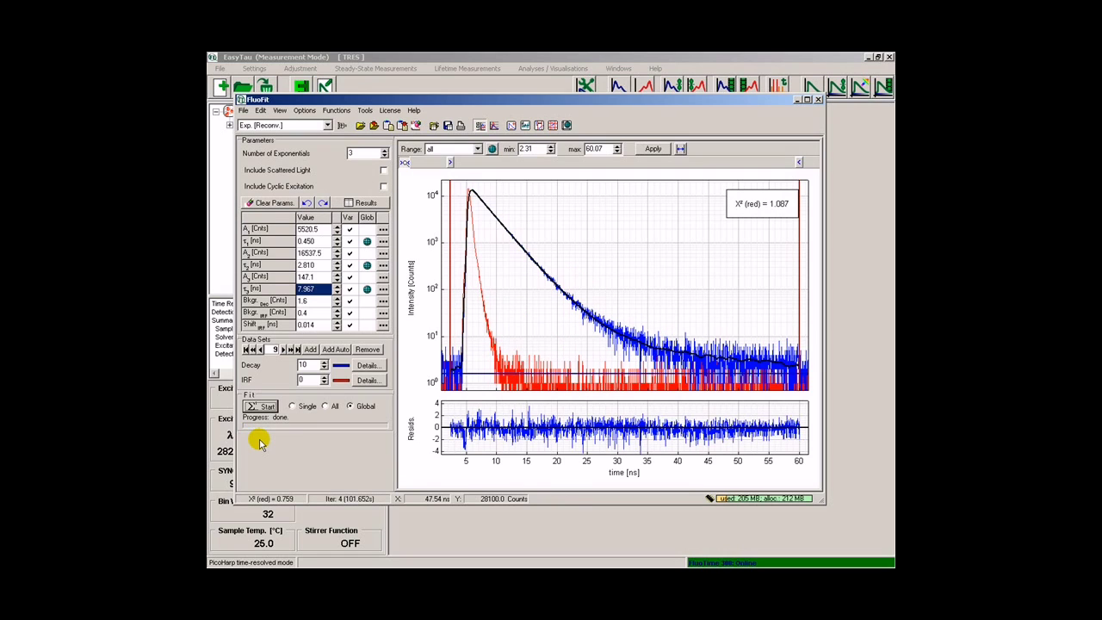
click(283, 349)
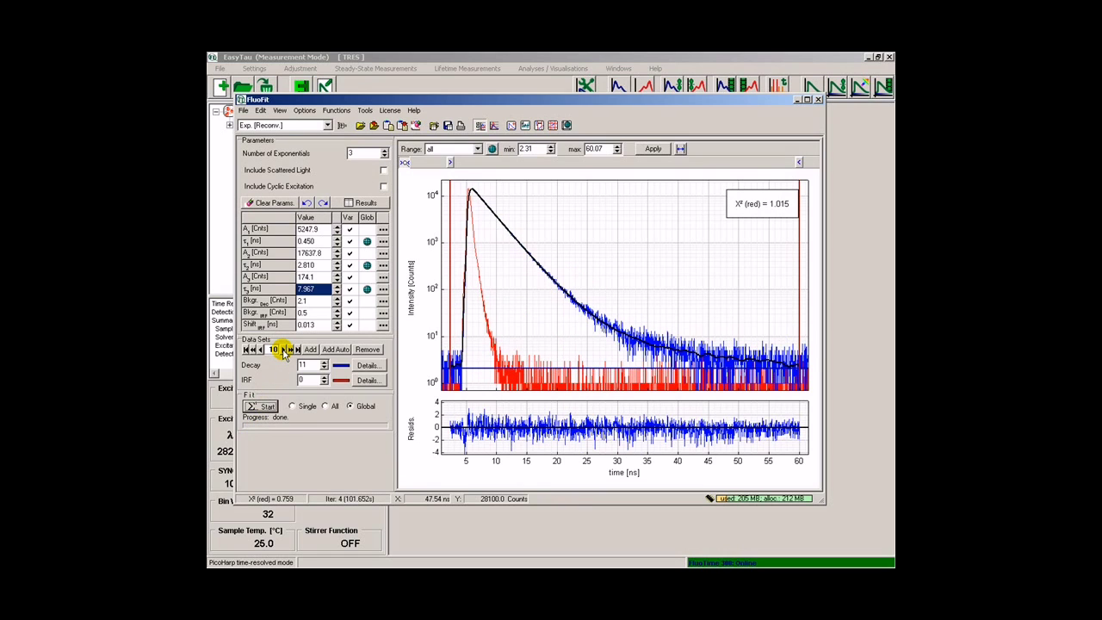
click(283, 349)
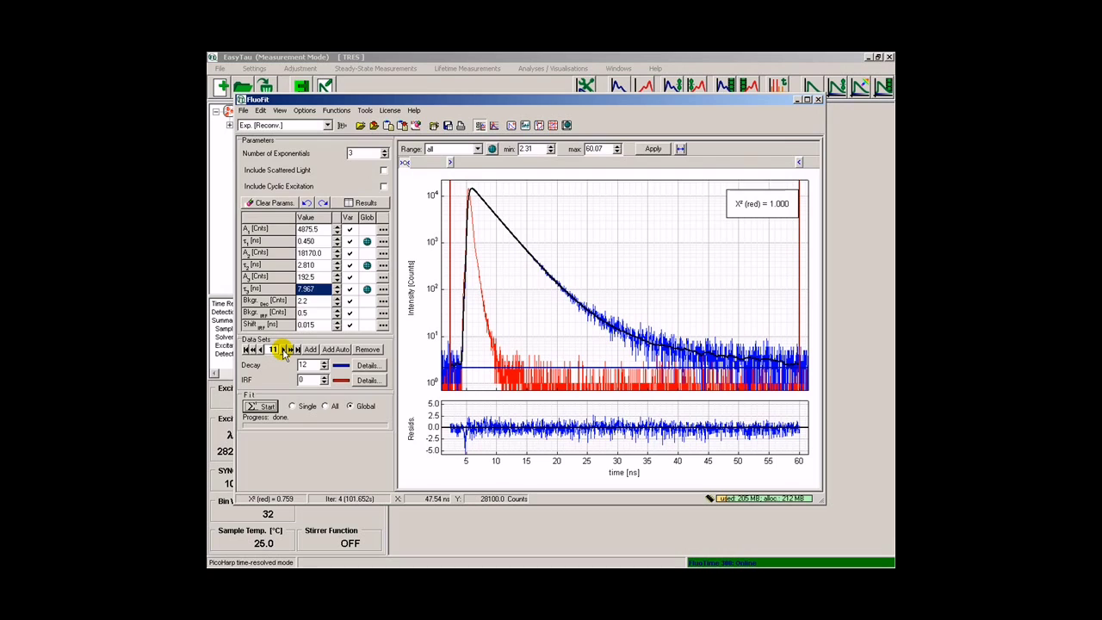
click(283, 350)
click(283, 349)
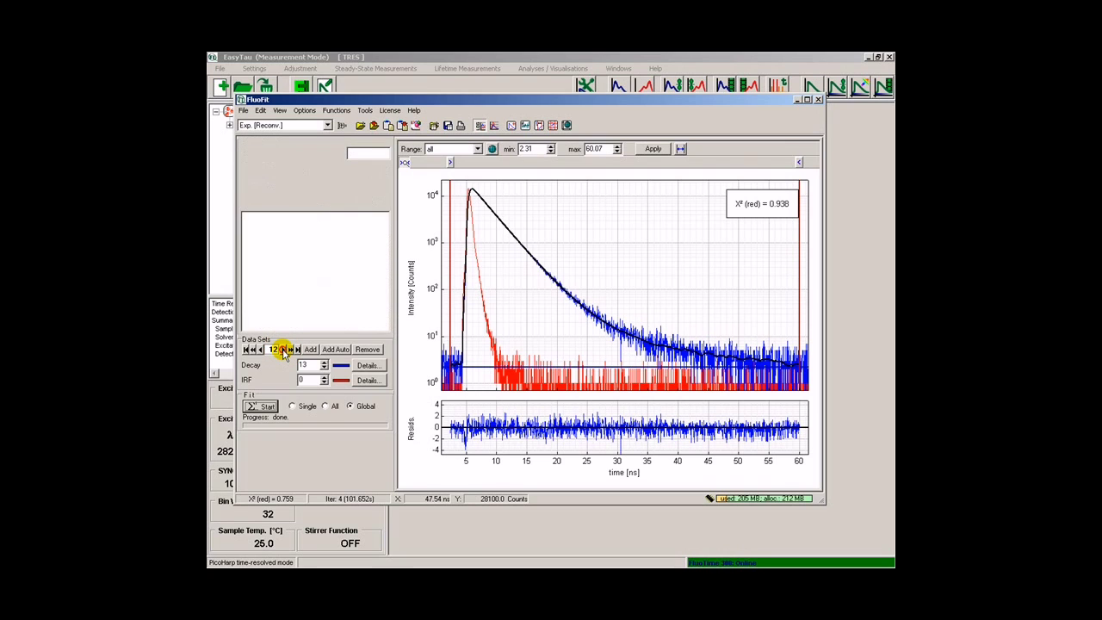
click(283, 350)
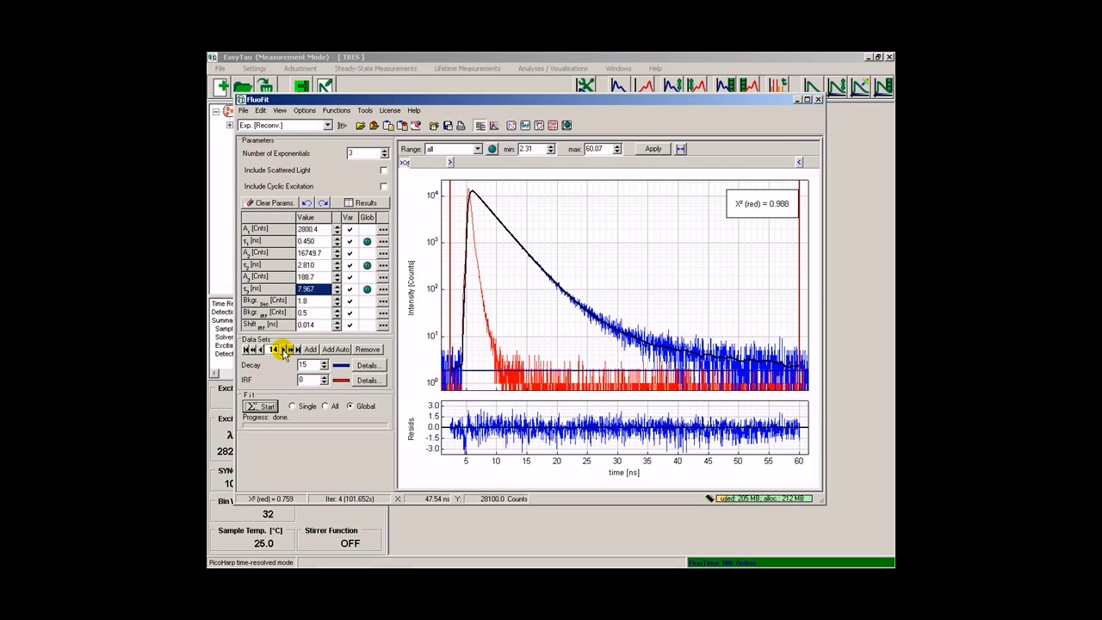
click(284, 350)
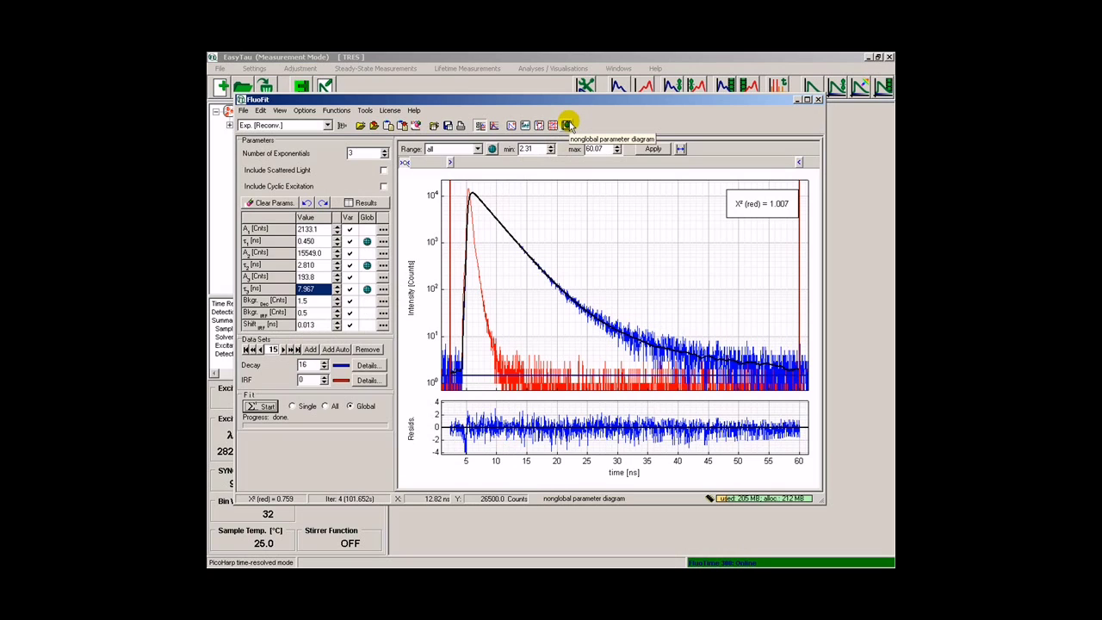
click(567, 125)
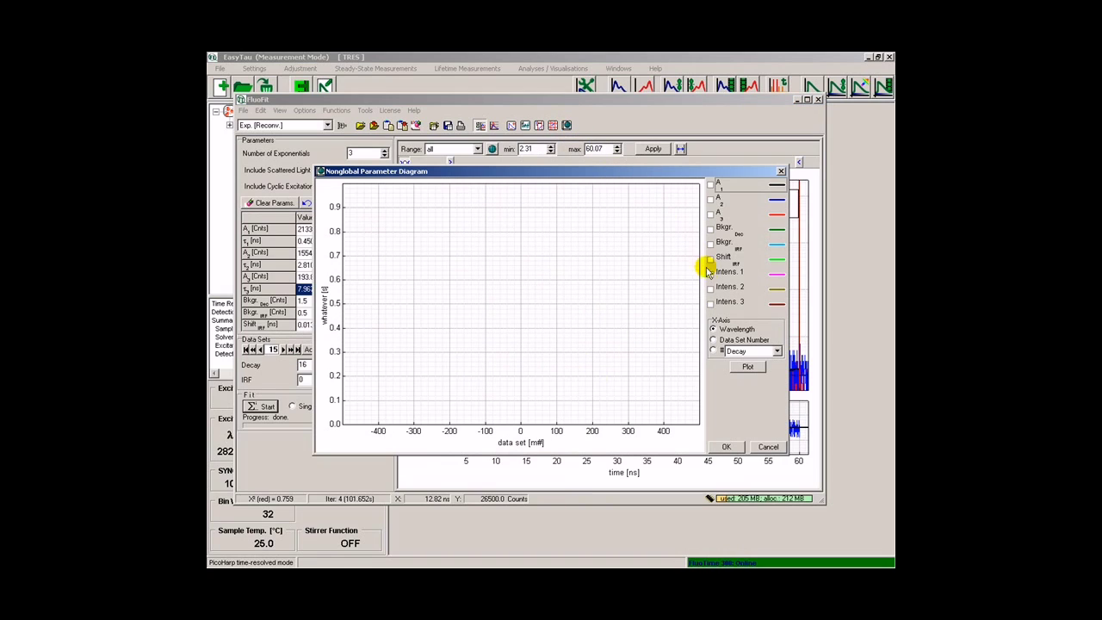
click(710, 276)
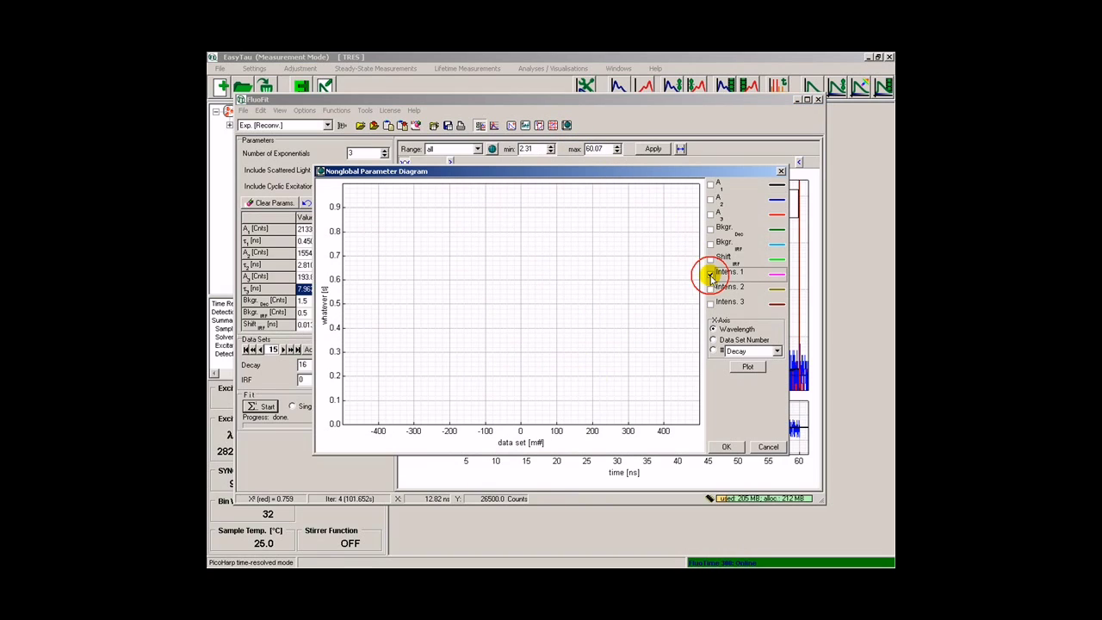
click(712, 290)
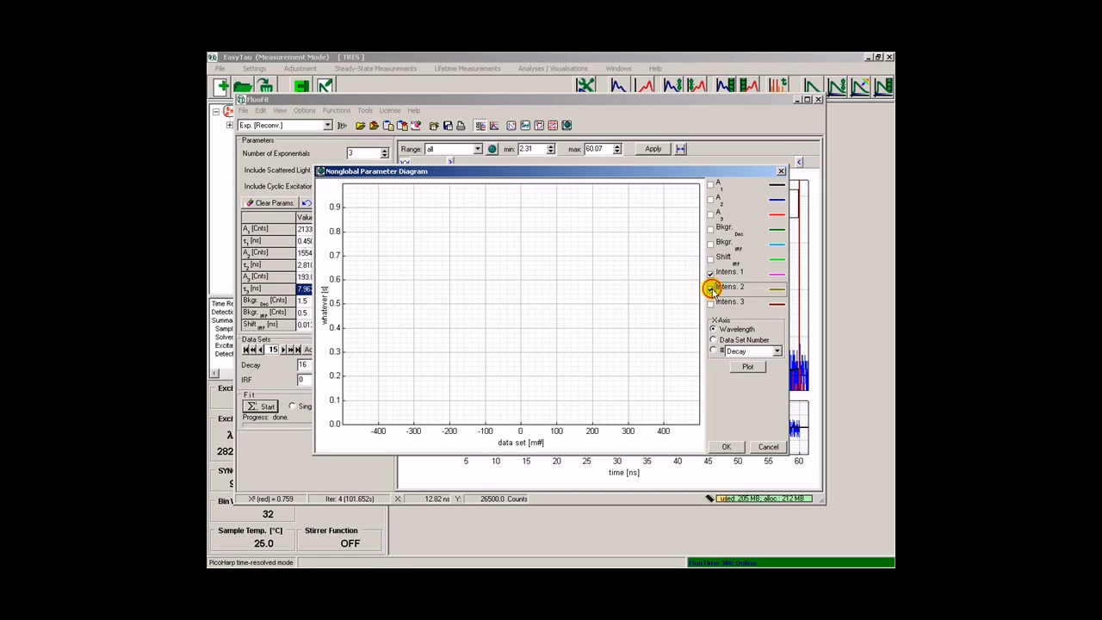
click(711, 304)
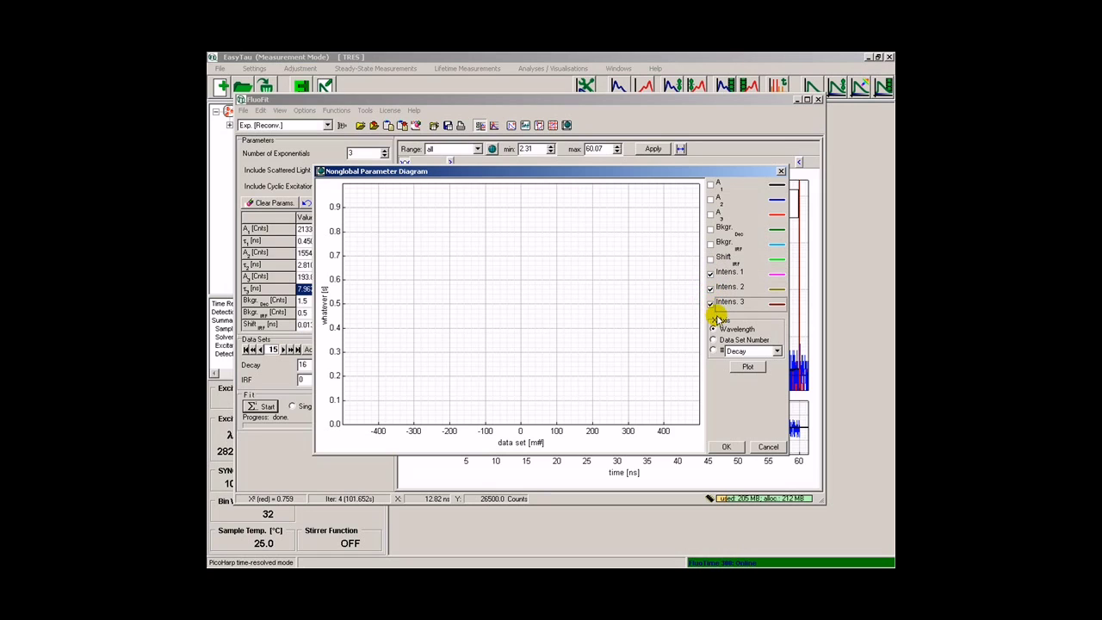
click(749, 368)
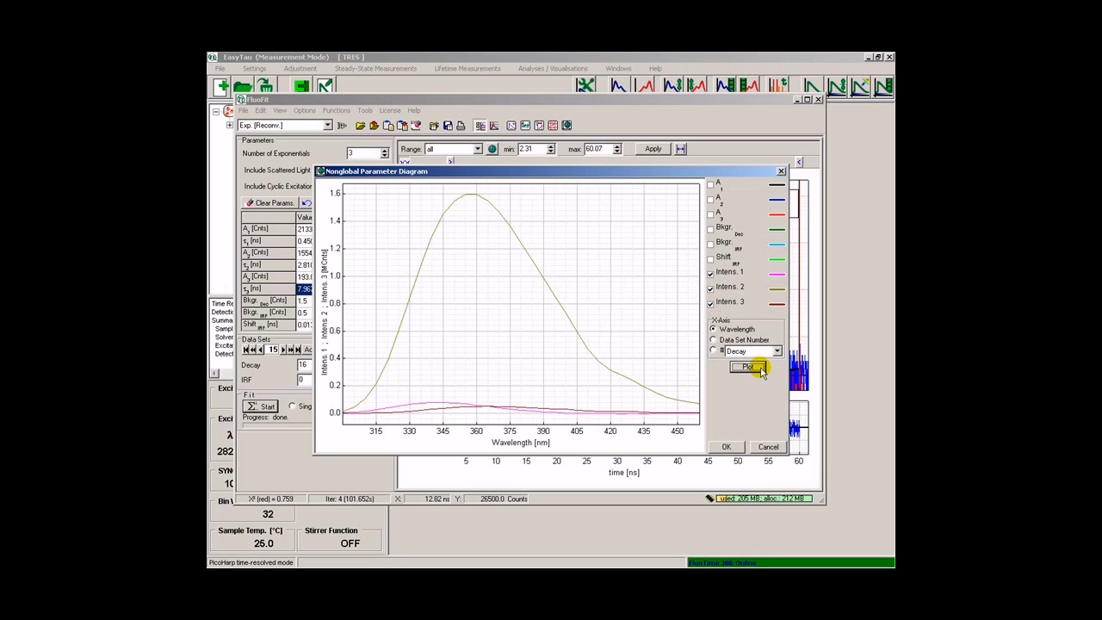
click(726, 447)
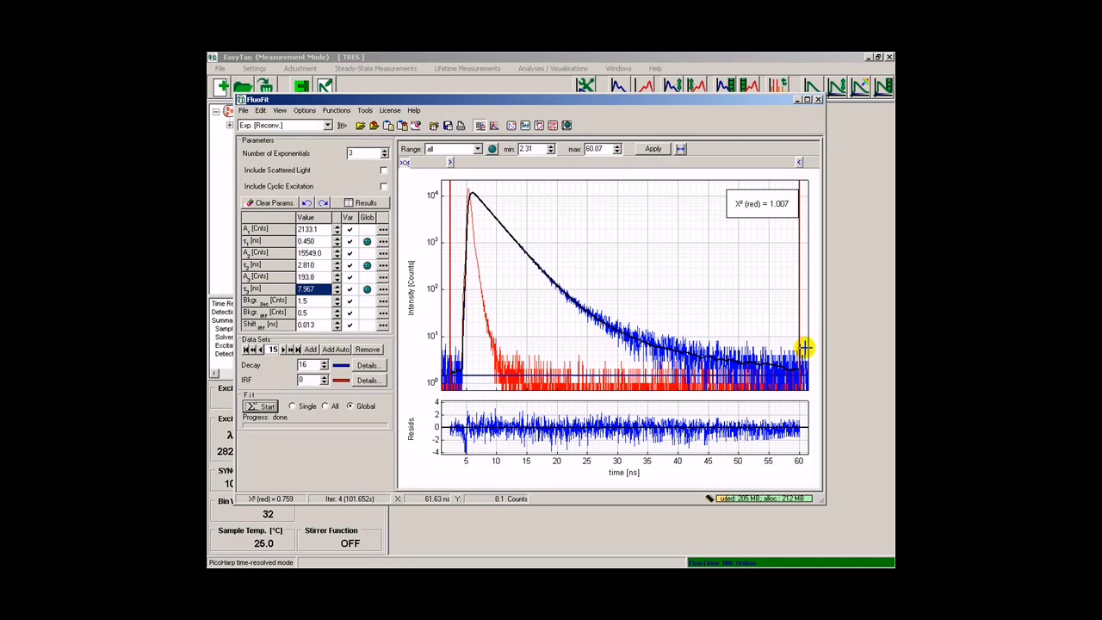
Close FluoFit and expand the TRES+IRF node to reveal New FluoFit.etf
click(818, 100)
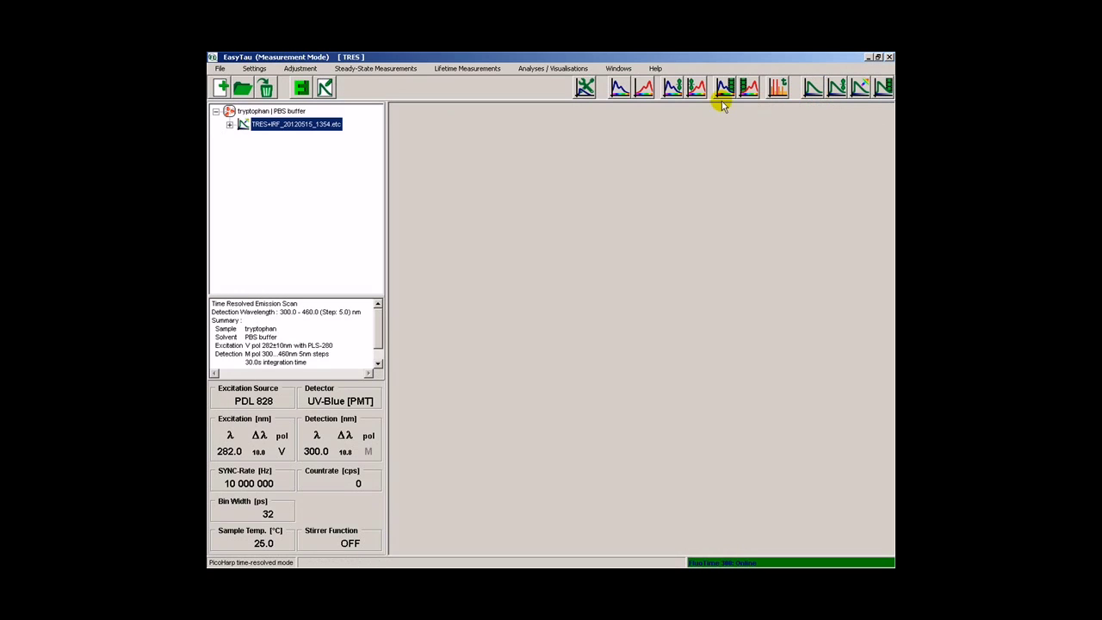
click(229, 124)
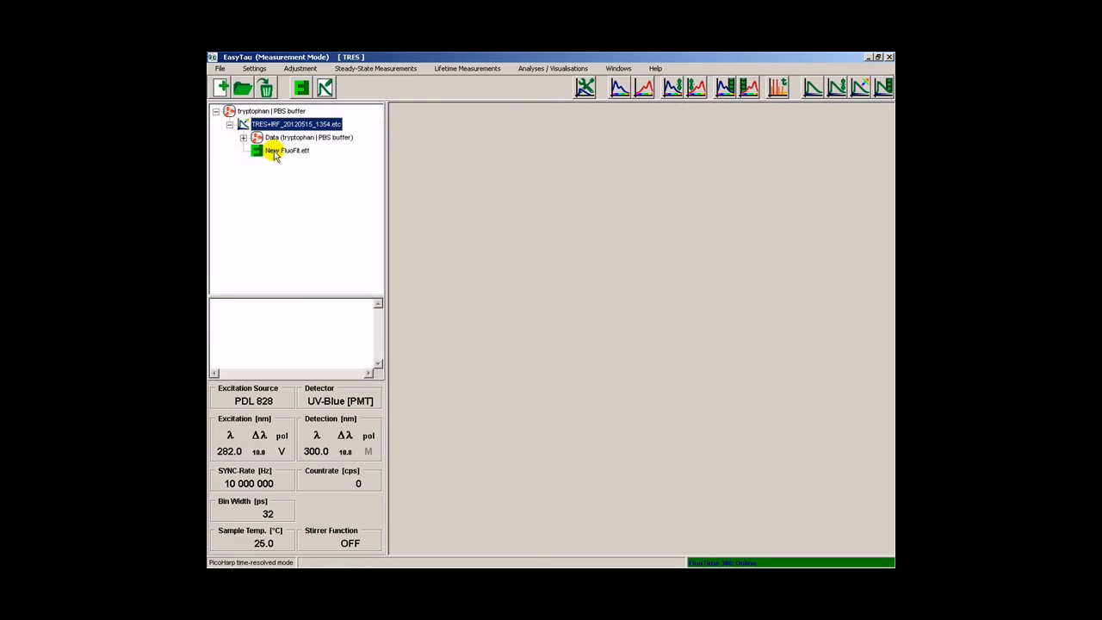